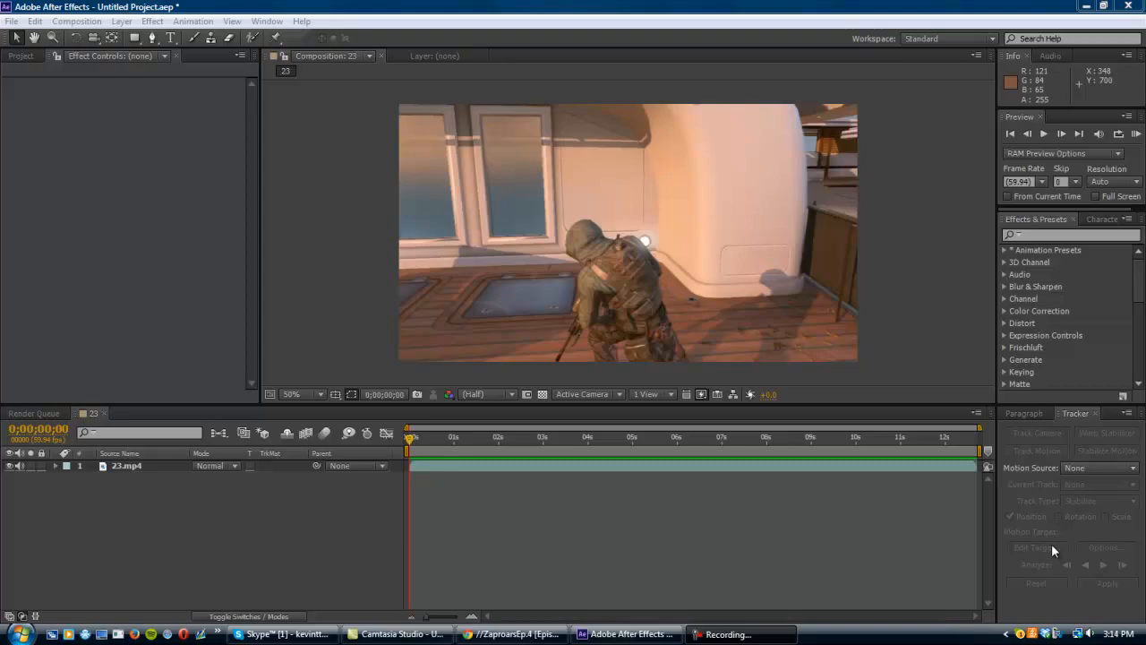
- Switch to the browser to view the soldier's fire effect in the reference episode video, and return to After Effects
left_click(513, 634)
left_click(381, 315)
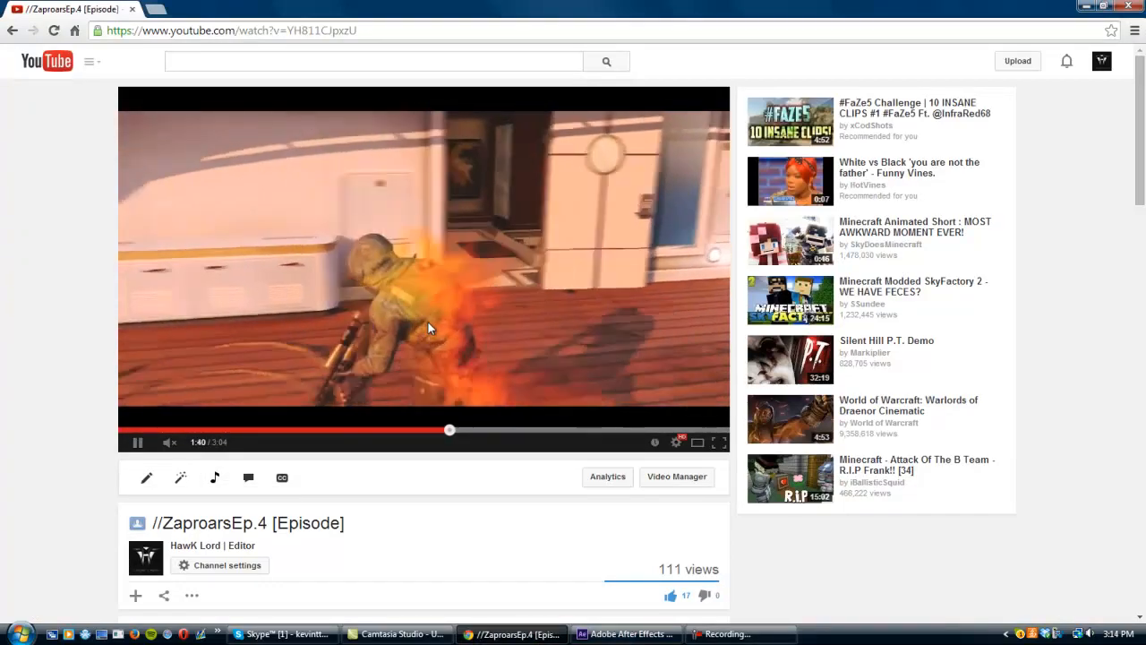
left_click(434, 318)
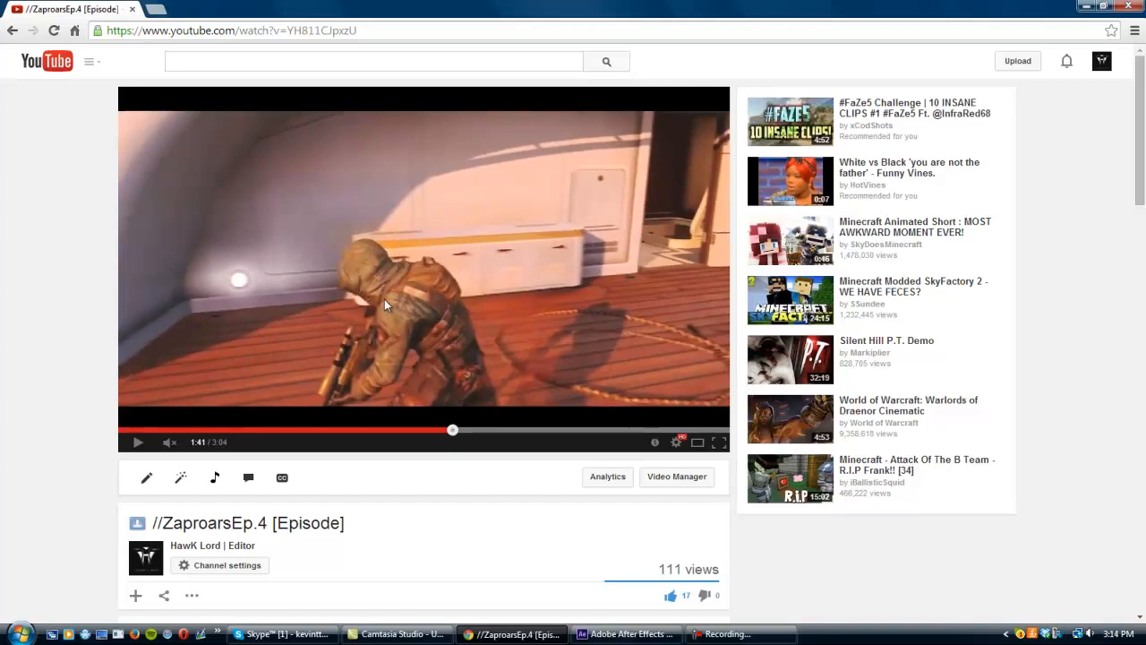
left_click(666, 636)
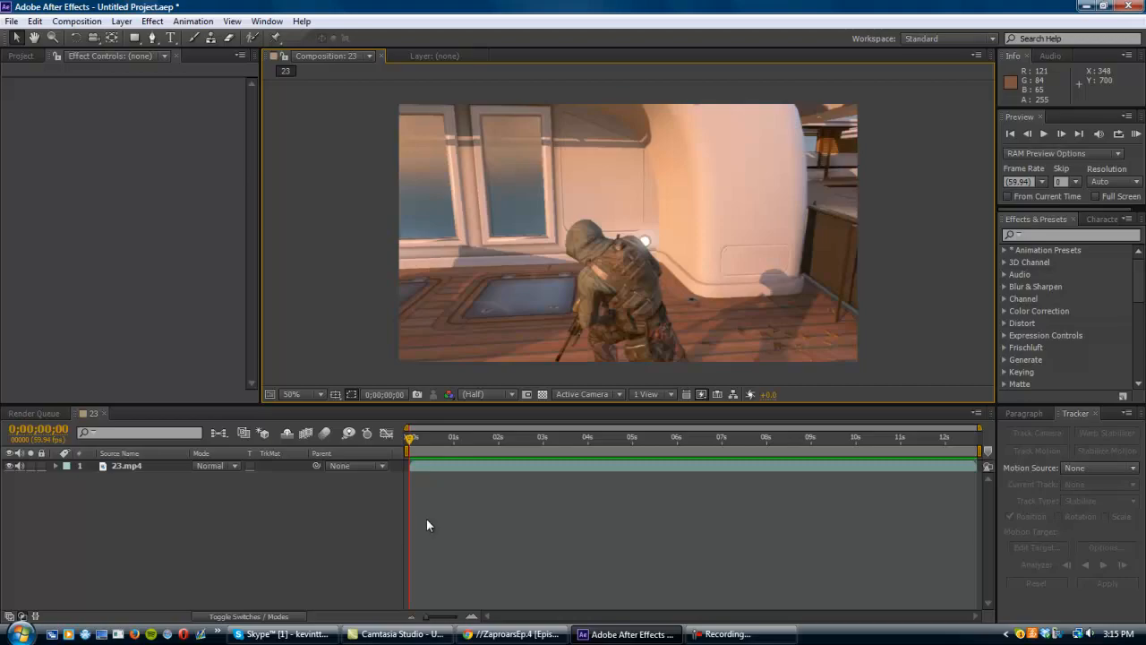
- Duplicate the 23.mp4 layer and put the current time back at the start of the composition
left_click(450, 467)
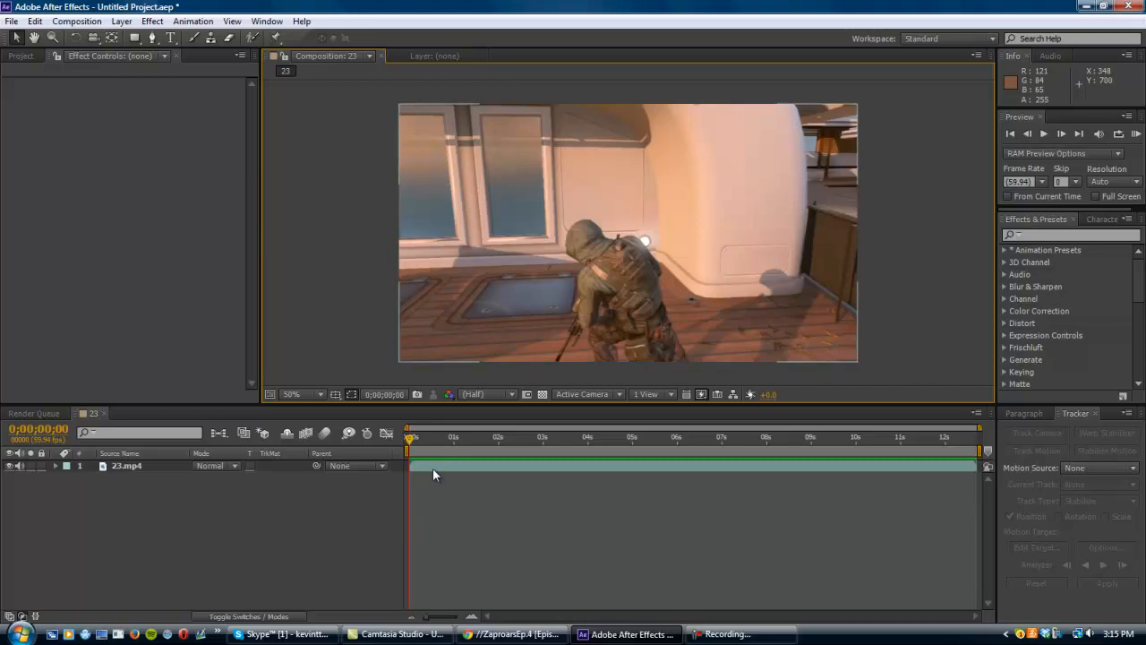
left_click(433, 467)
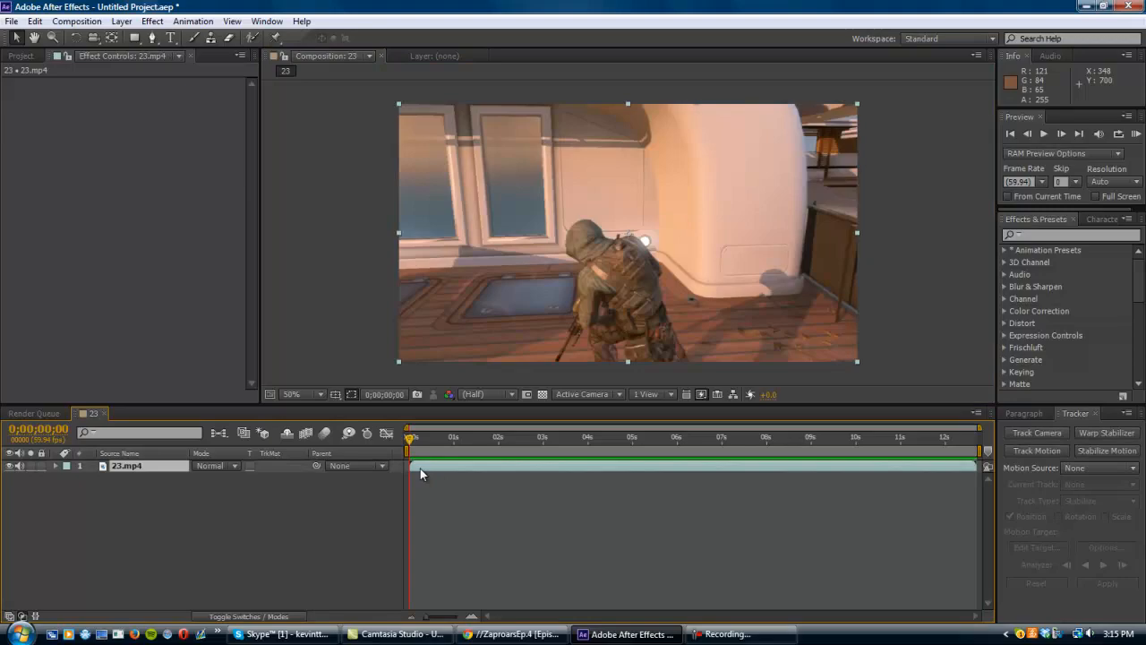
key("ctrl+d")
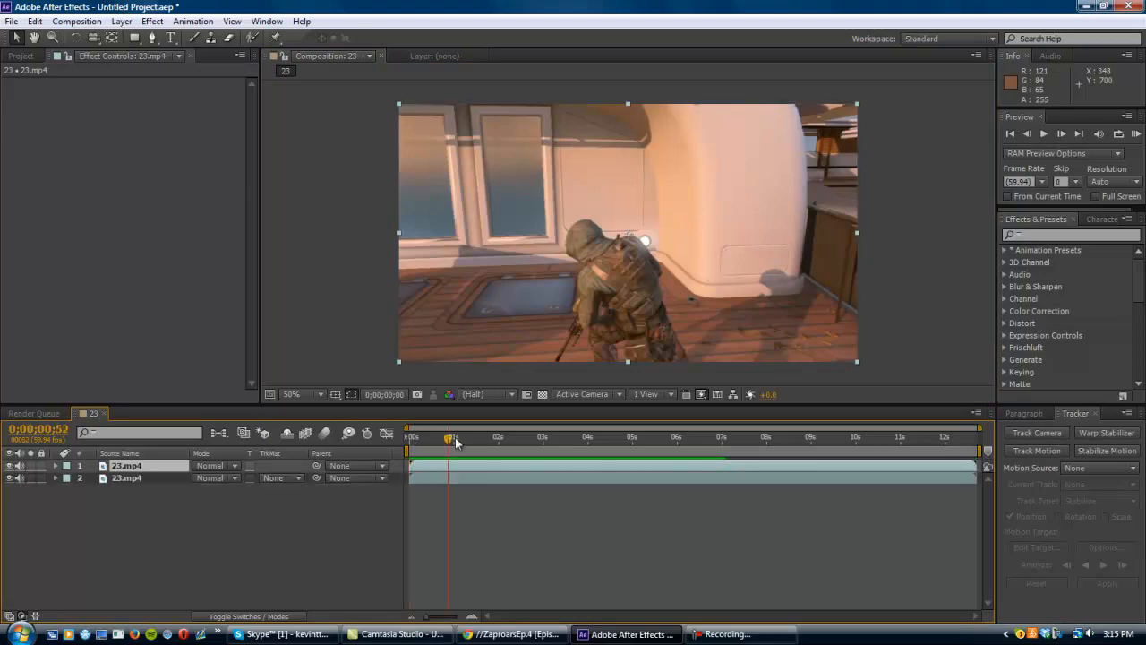
left_click_drag(455, 437, 409, 437)
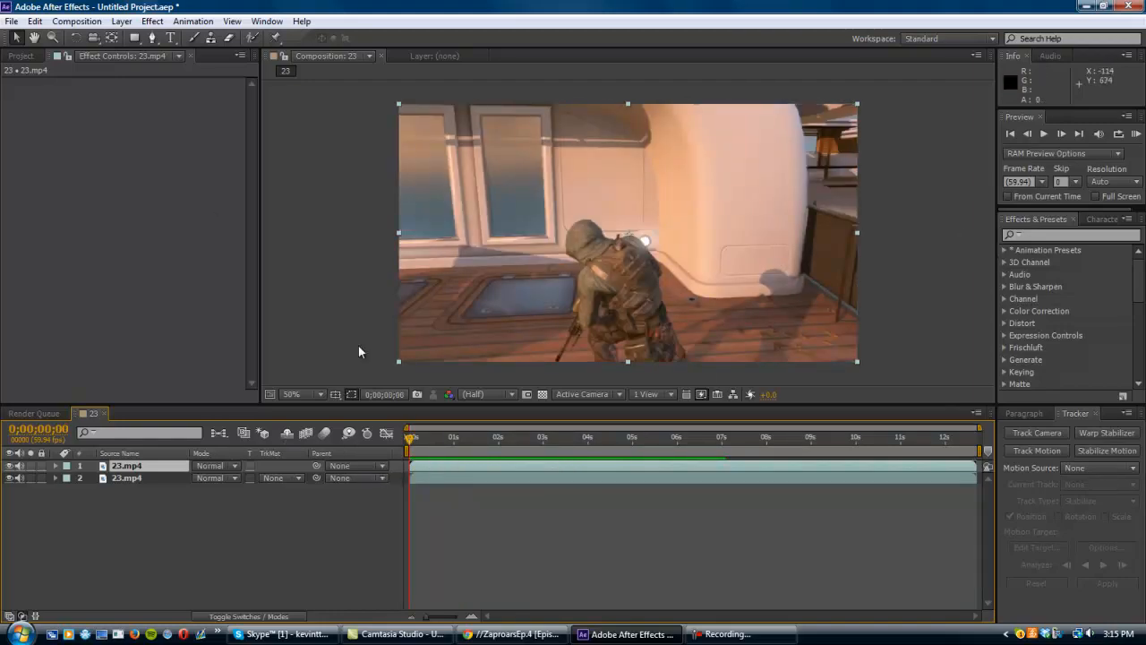
- Draw a closed Pen mask on the top 23.mp4 layer around the soldier's hood, back and rear leg
left_click(152, 37)
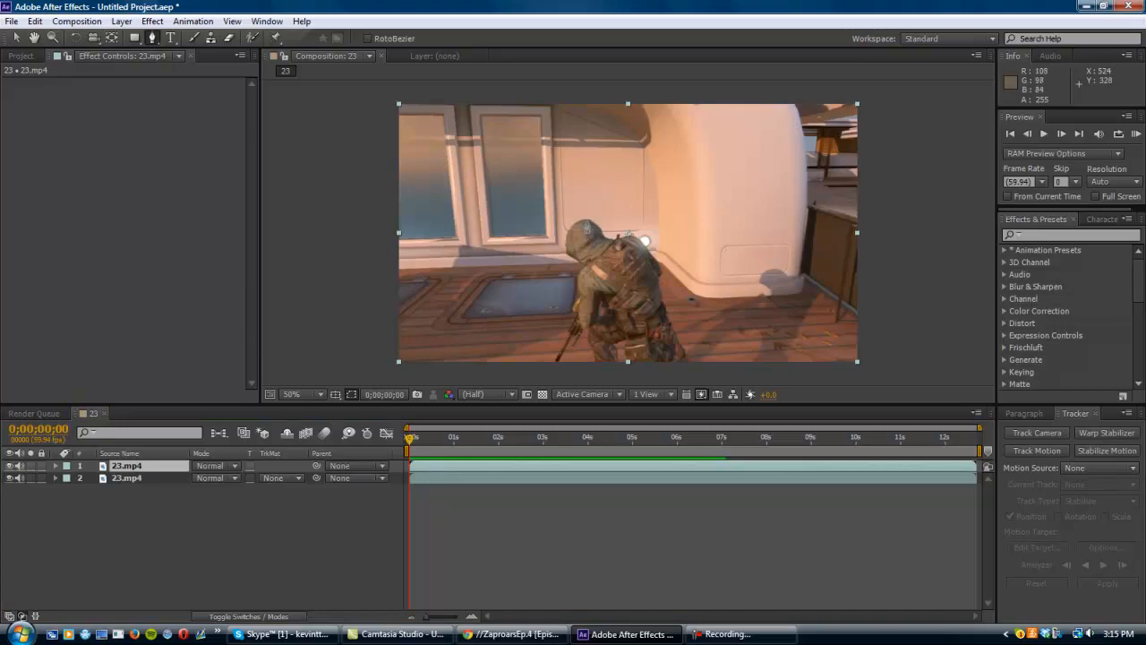
left_click(601, 230)
left_click(582, 219)
left_click(649, 252)
left_click(656, 277)
left_click(665, 306)
left_click(680, 335)
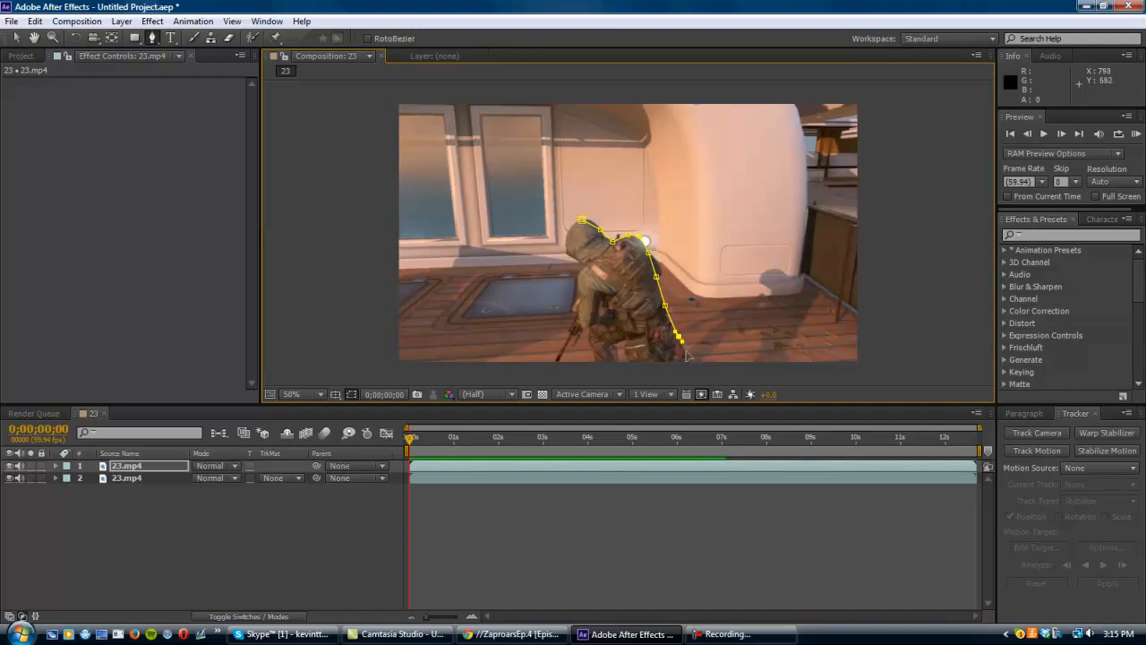
left_click(686, 364)
left_click(653, 366)
left_click(632, 366)
left_click(623, 347)
left_click(624, 331)
left_click(623, 308)
left_click(615, 293)
left_click(603, 277)
left_click(567, 254)
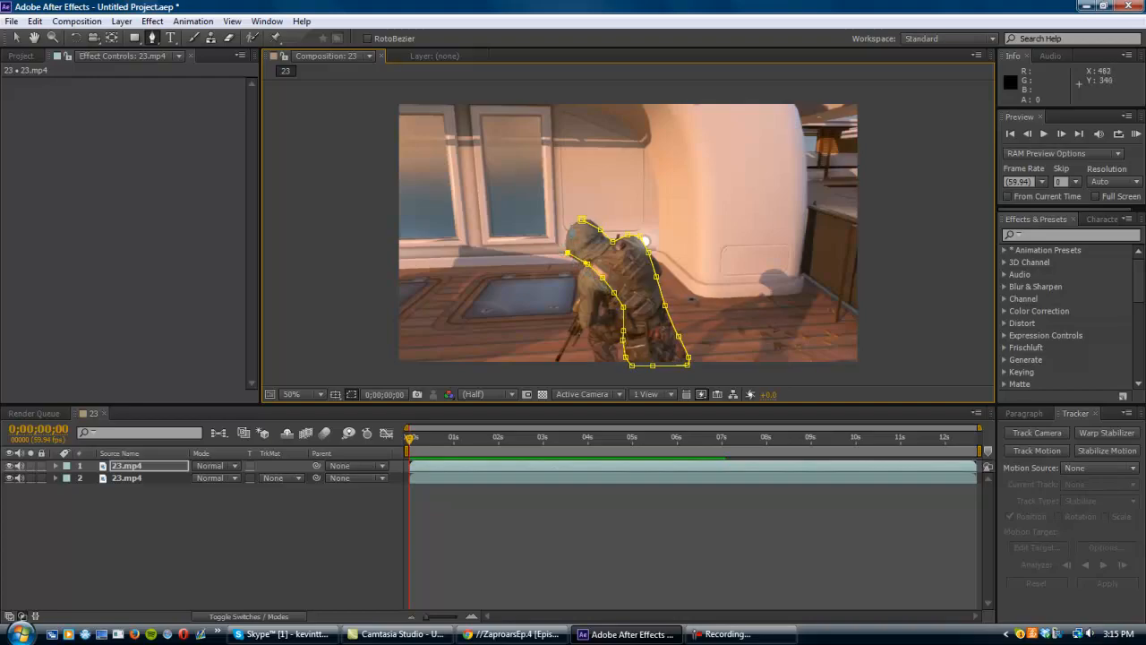
left_click(582, 219)
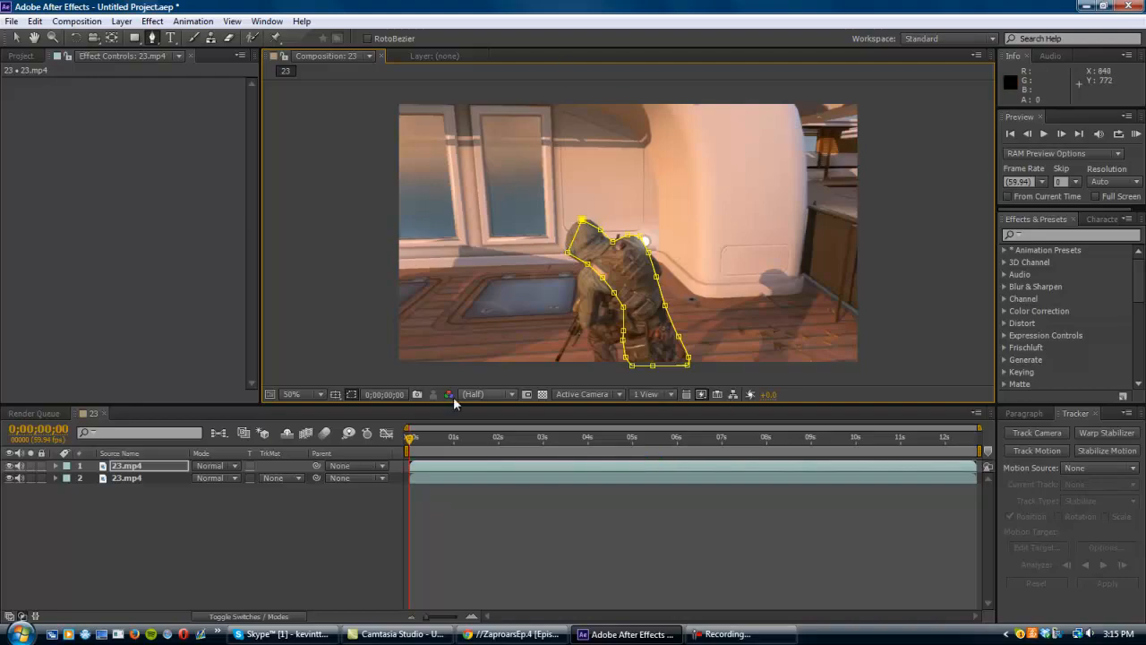
- Scrub through the first 2.5 seconds to compare the mask with the soldier's movement, and return to the start
left_click_drag(411, 438, 488, 446)
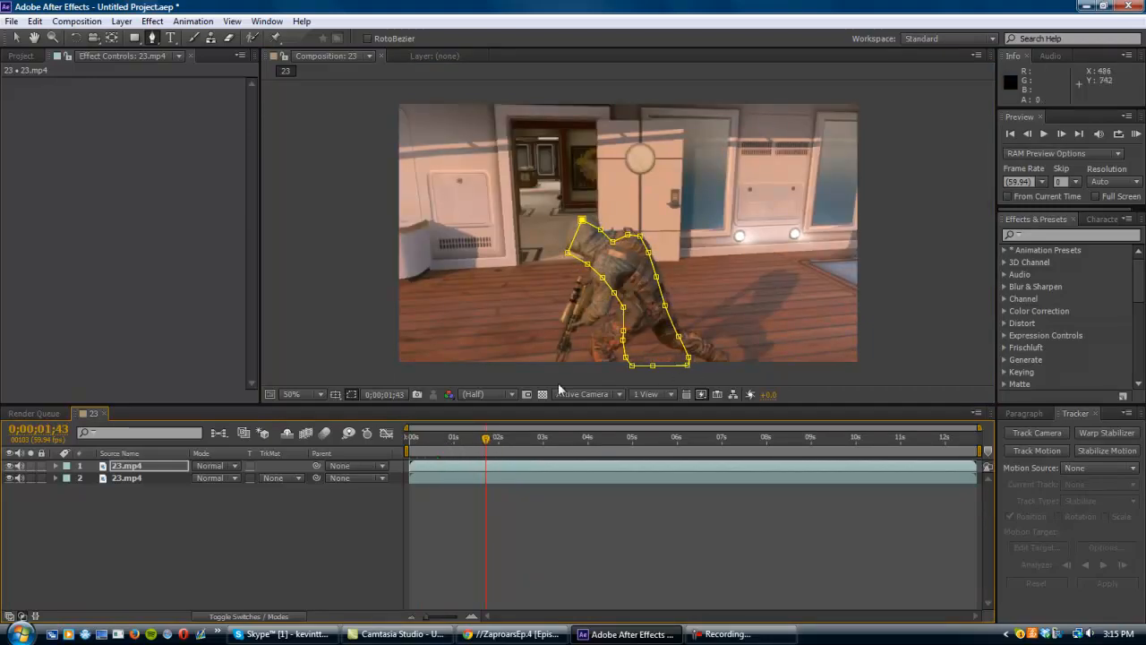
left_click_drag(486, 442, 520, 440)
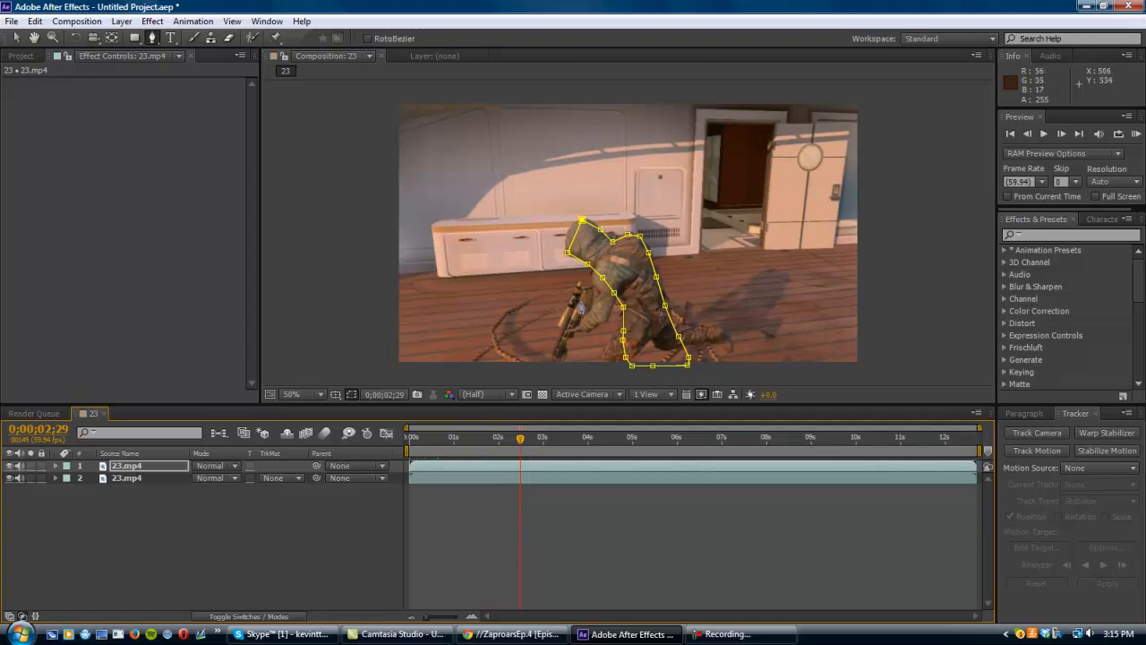
left_click_drag(520, 442, 332, 467)
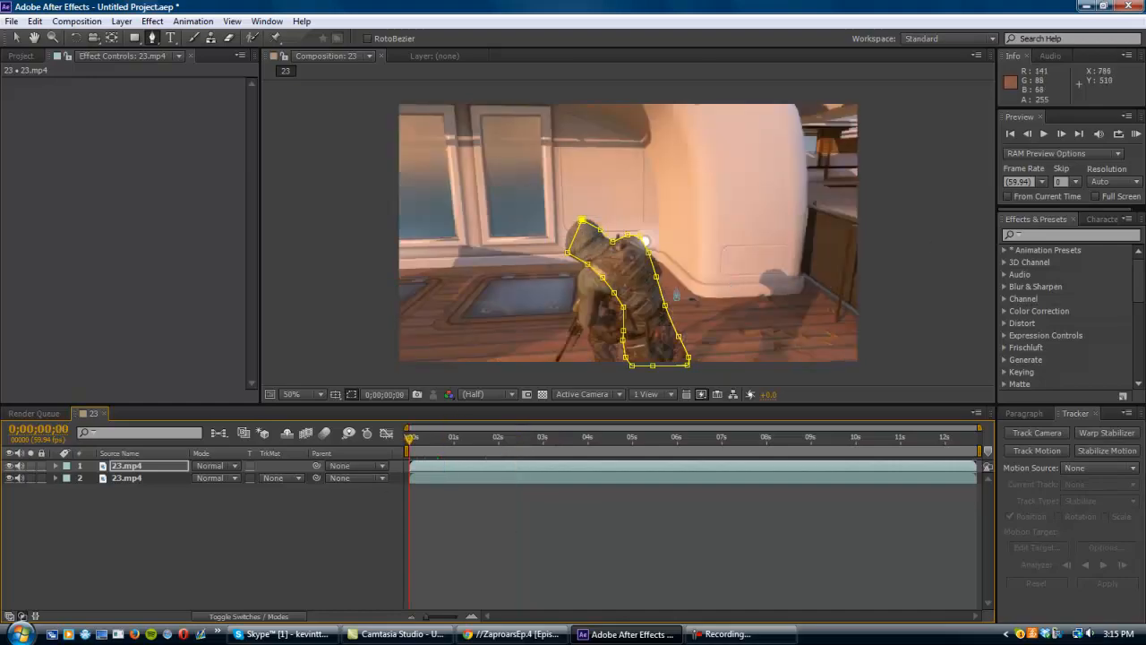
- Apply the Sapphire S_WarpChroma effect to the masked layer and move its center to about 1106, 358
left_click(1083, 234)
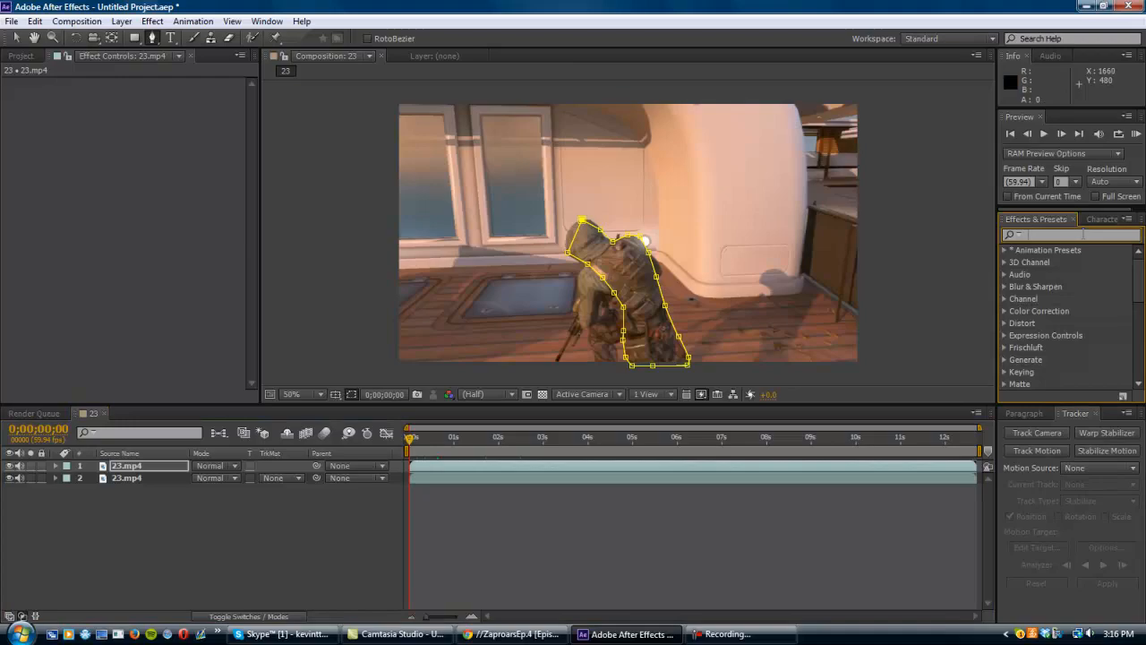
scroll(1068, 304, "down", 4)
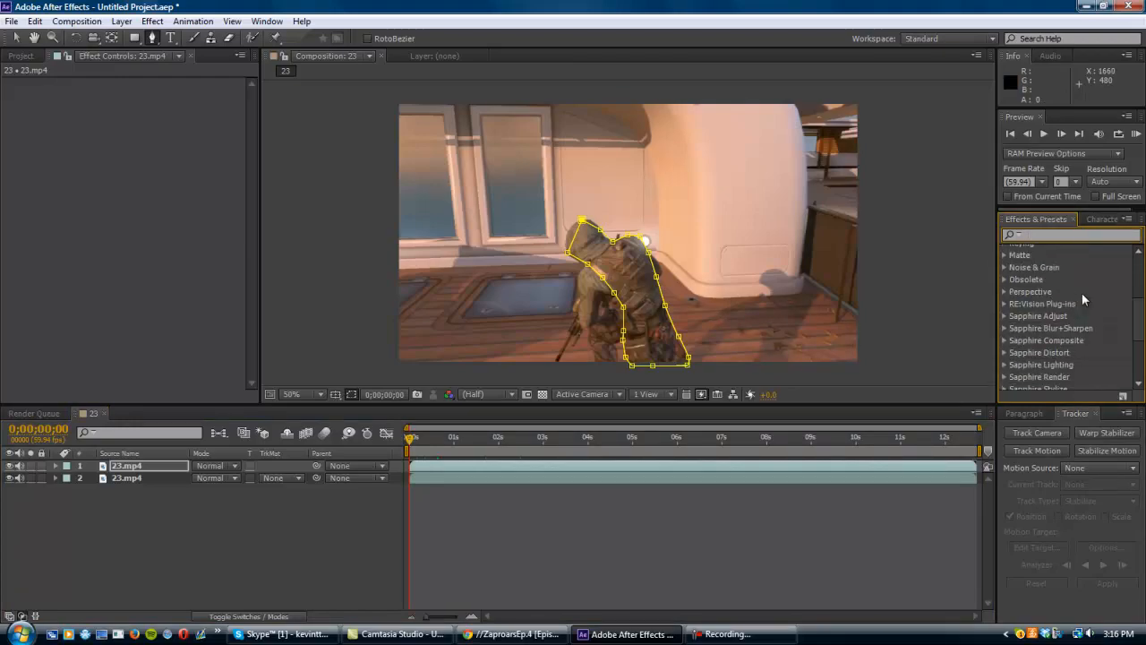
scroll(1084, 289, "down", 1)
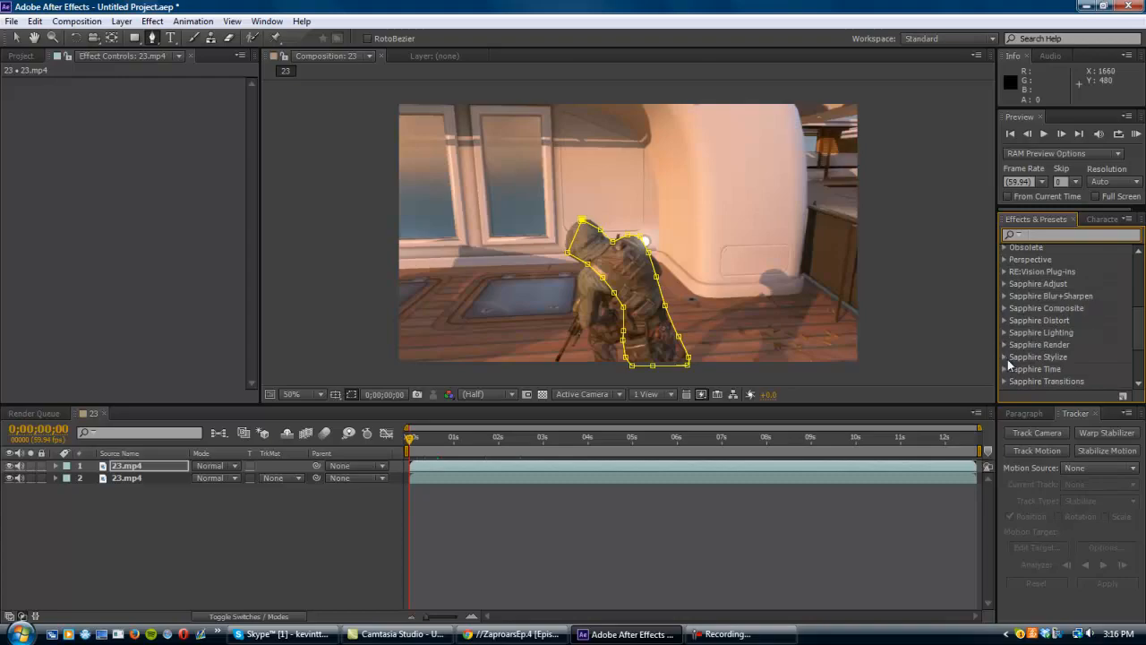
left_click(1005, 320)
scroll(1050, 344, "down", 2)
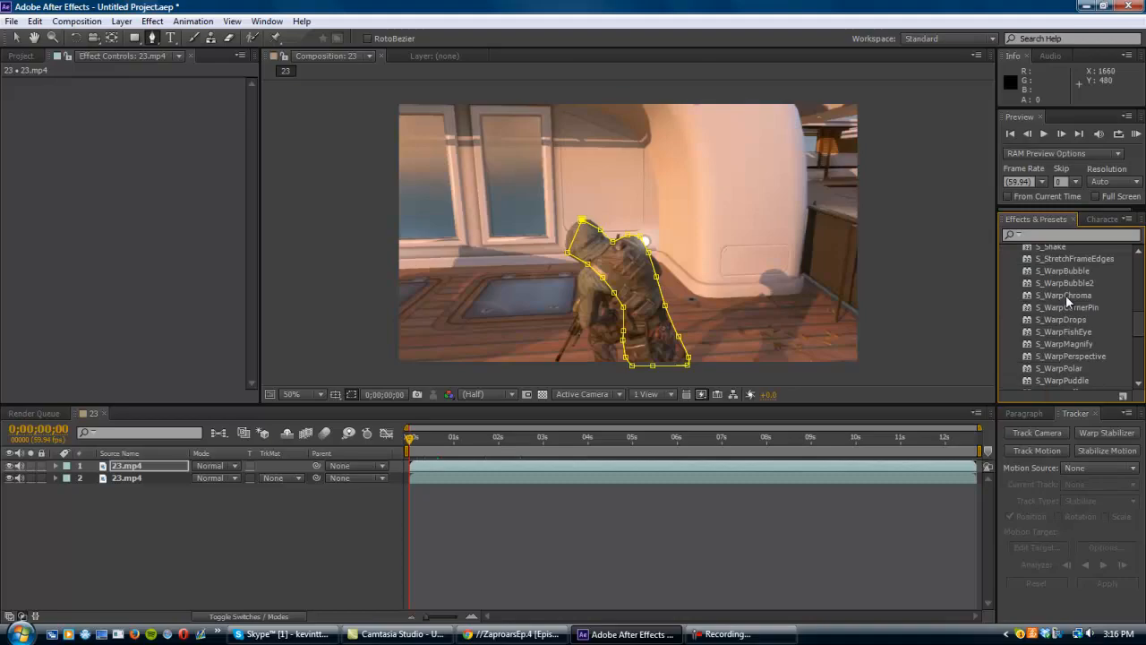
left_click_drag(1066, 294, 609, 300)
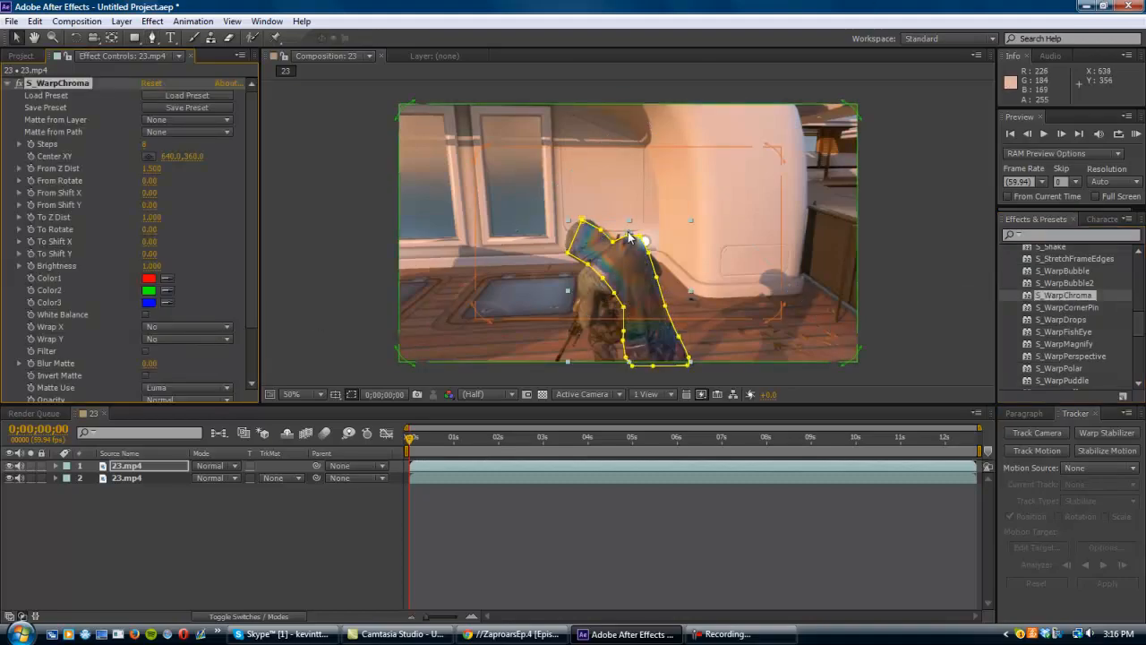
left_click_drag(644, 240, 796, 232)
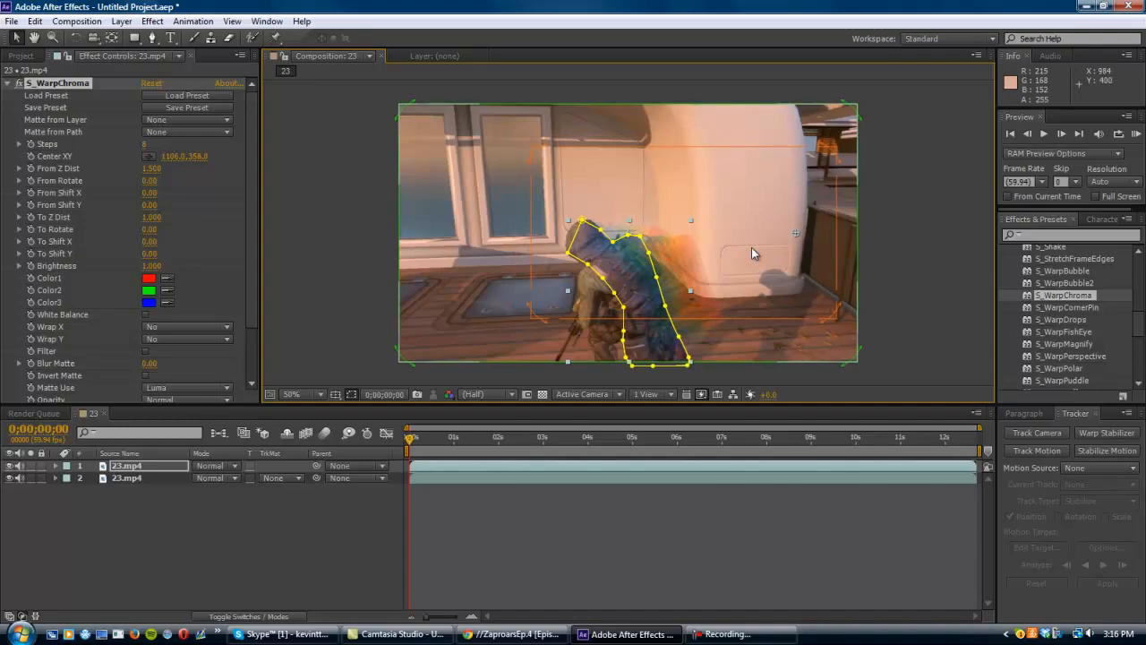
- Set the S_WarpChroma Steps to 45 and From Z Dist to 1.520
left_click(145, 145)
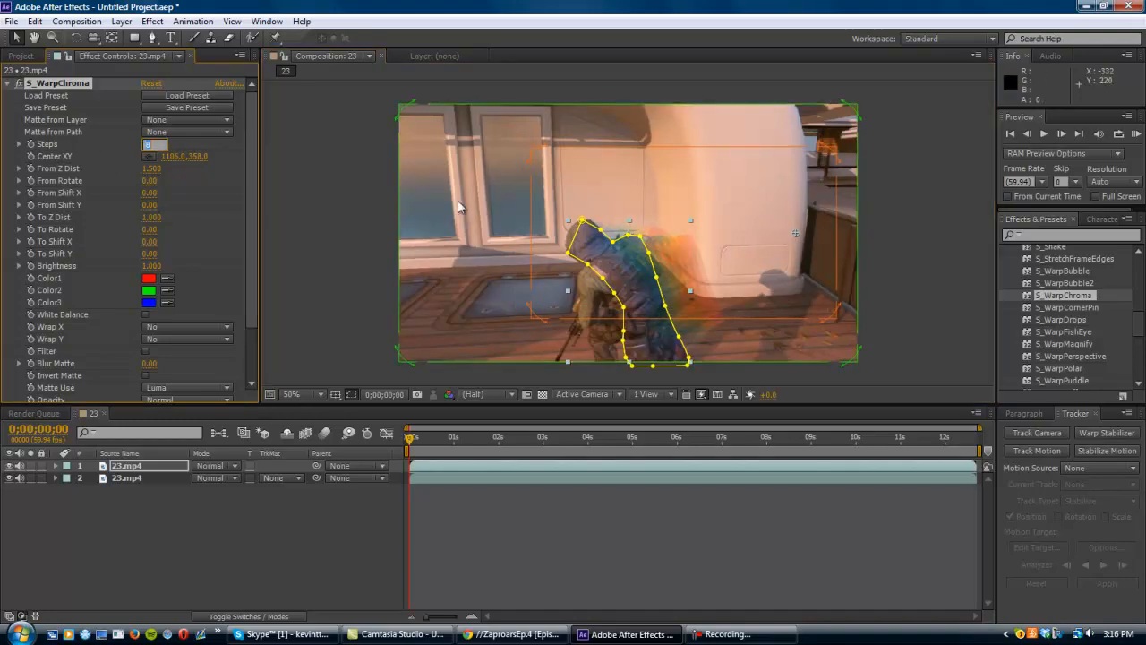
type("45")
left_click(277, 179)
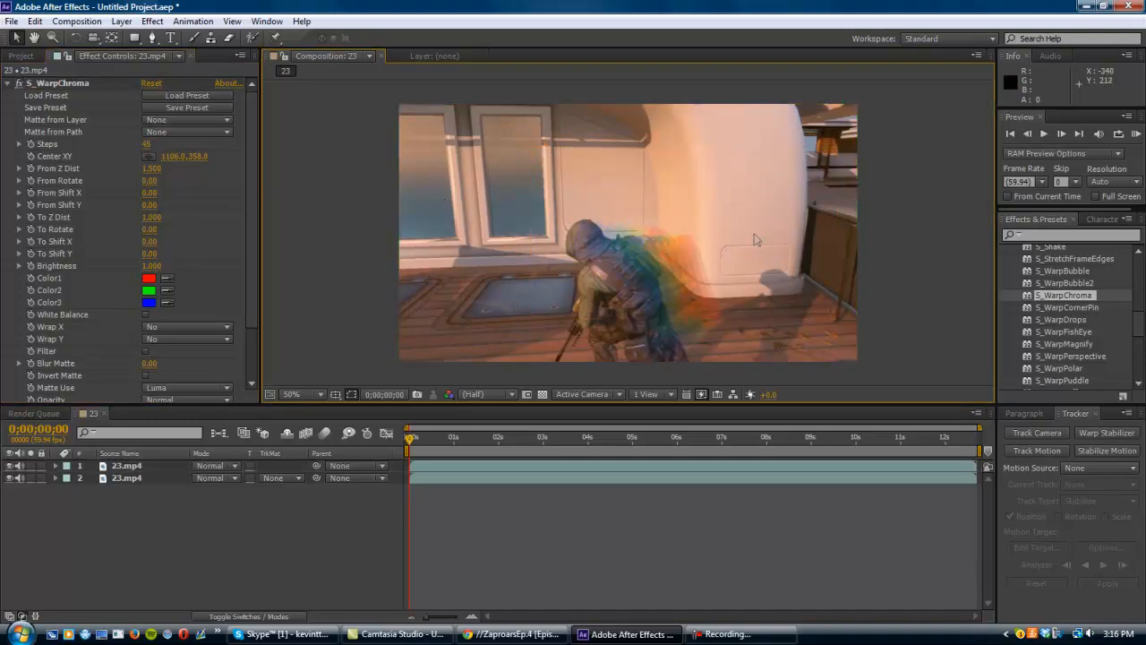
left_click(150, 170)
mouse_move(151, 170)
left_mouse_down()
mouse_move(182, 168)
mouse_move(114, 172)
mouse_move(285, 174)
mouse_move(132, 168)
left_mouse_up()
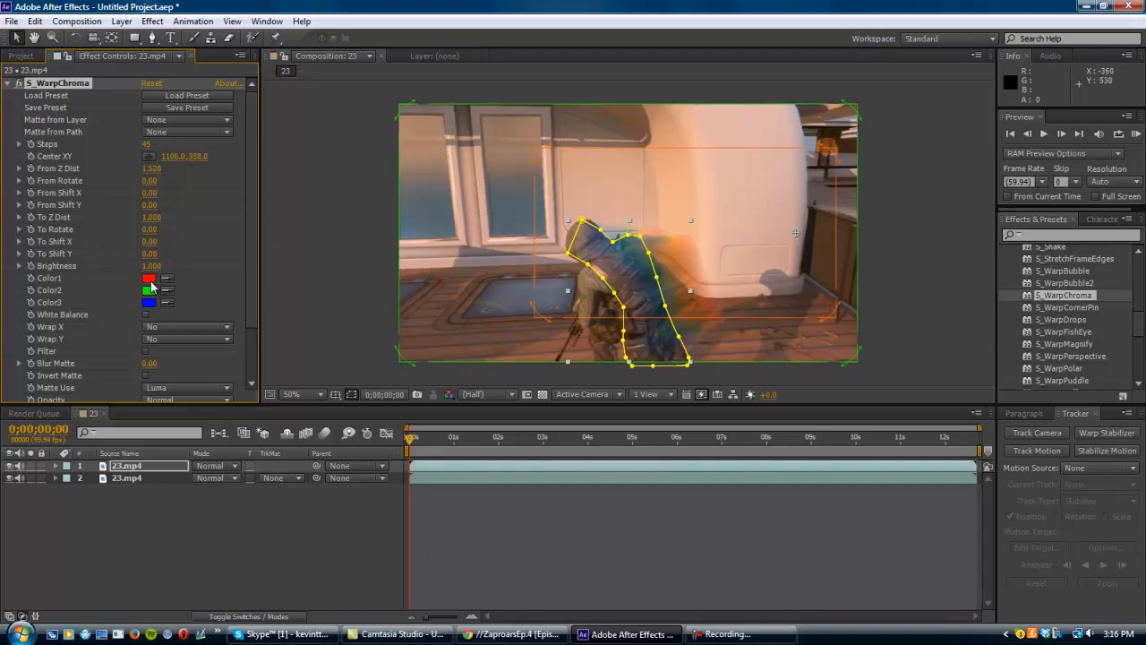
- Recolor S_WarpChroma like fire, with Color1 red, Color2 orange FF3600 and Color3 yellow FFCC00
left_click(150, 280)
left_click(873, 415)
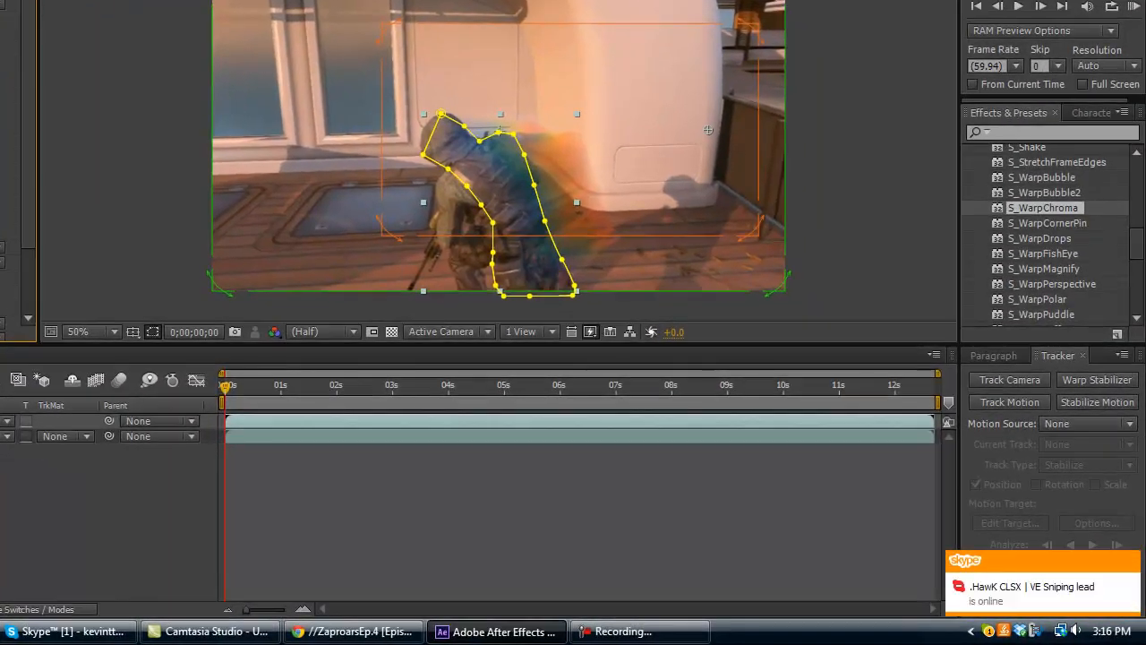
left_click(0, 121)
left_click_drag(630, 598, 622, 617)
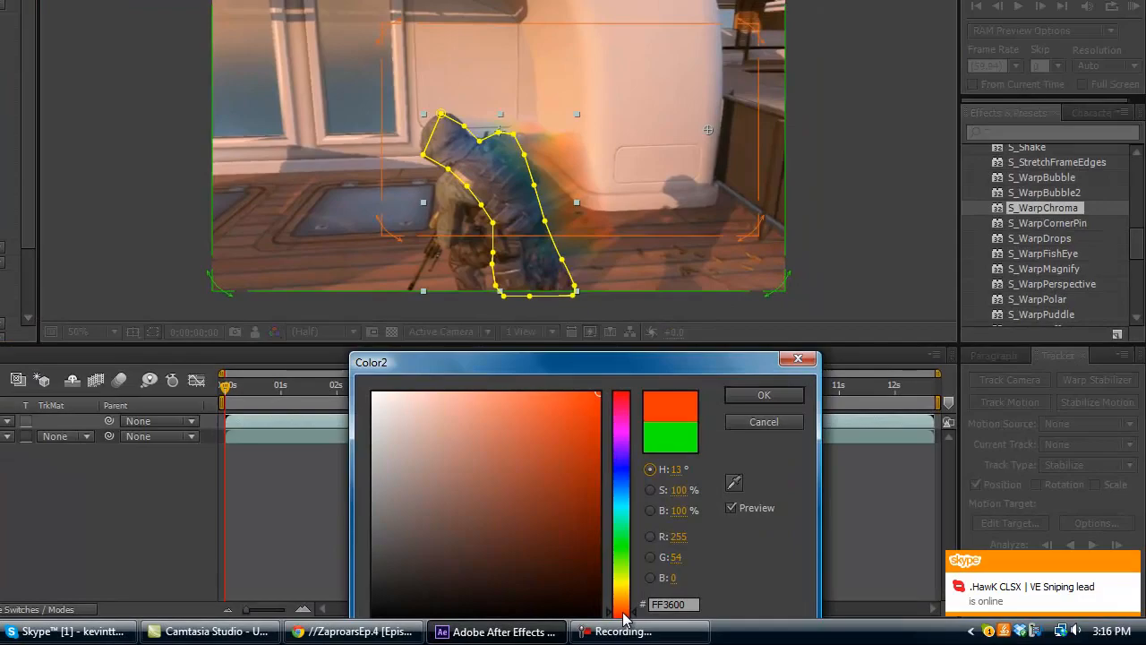
left_click(764, 395)
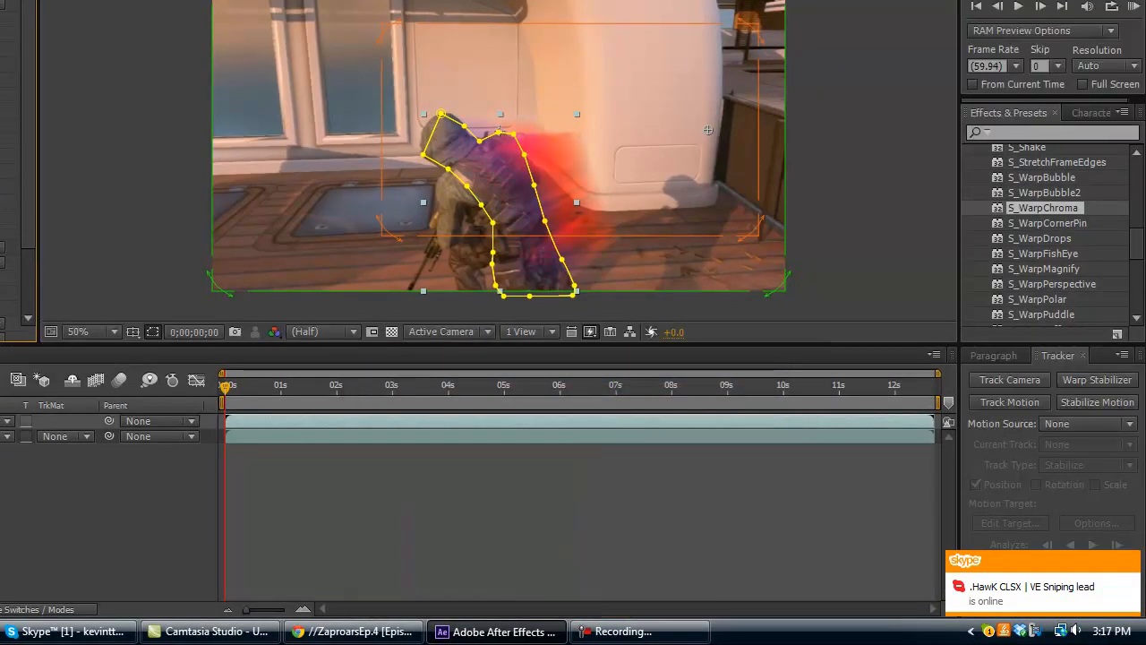
left_click(0, 136)
left_click_drag(632, 609, 629, 592)
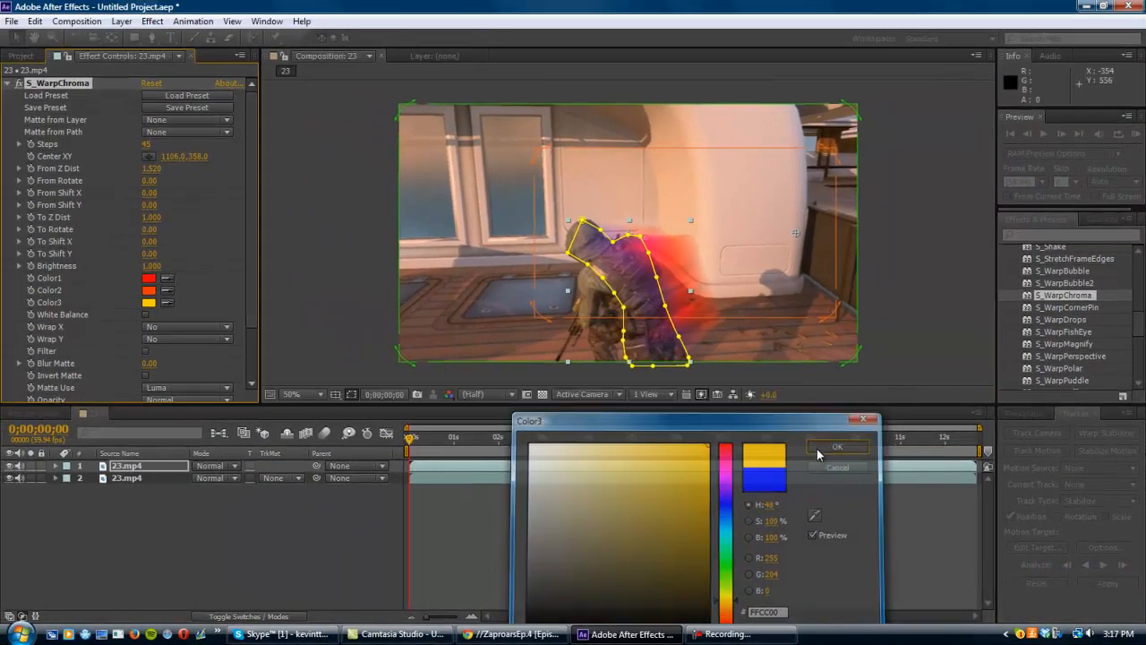
left_click(829, 440)
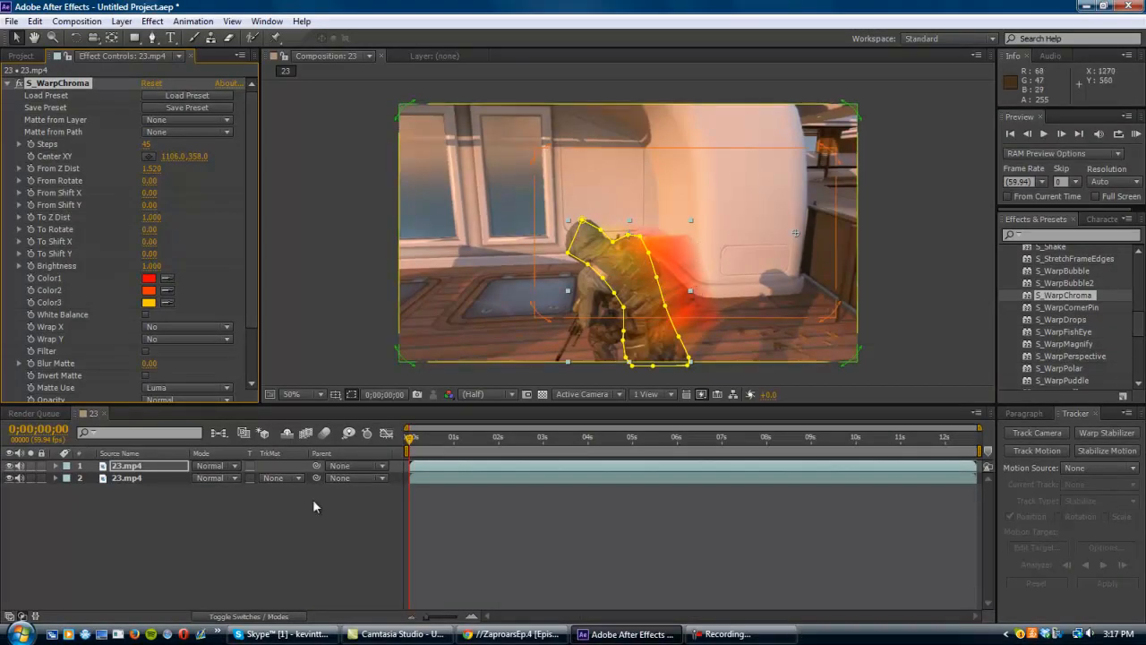
- Collapse the S_WarpChroma settings and apply the Sapphire S_WarpBubble effect to the masked layer
left_click(9, 86)
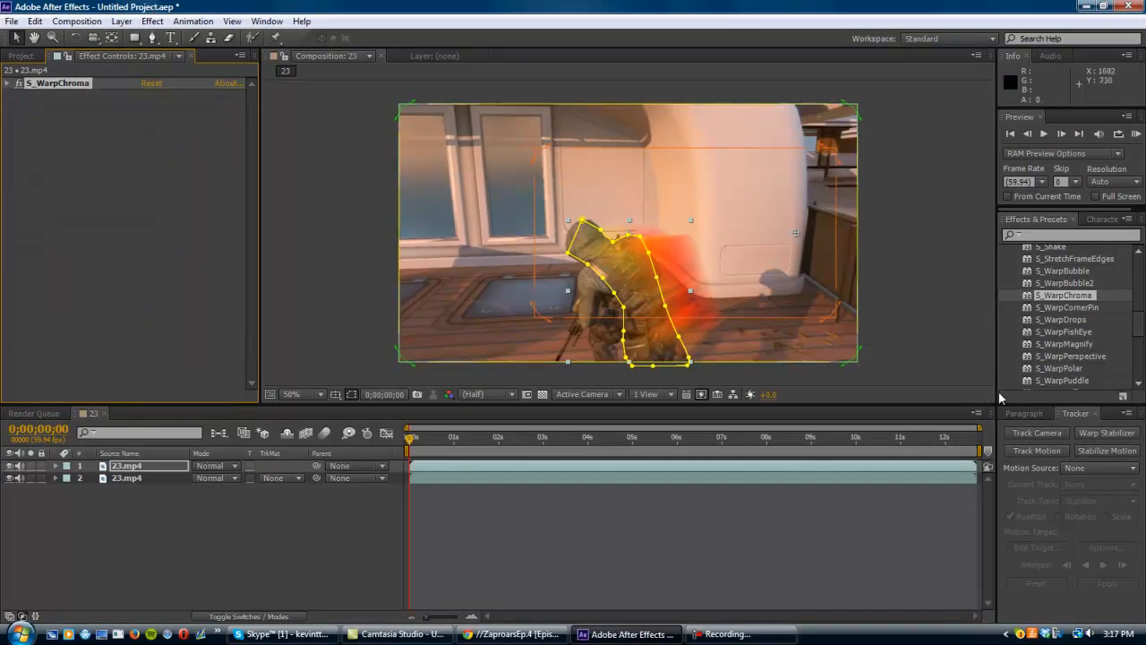
scroll(1059, 343, "down", 1)
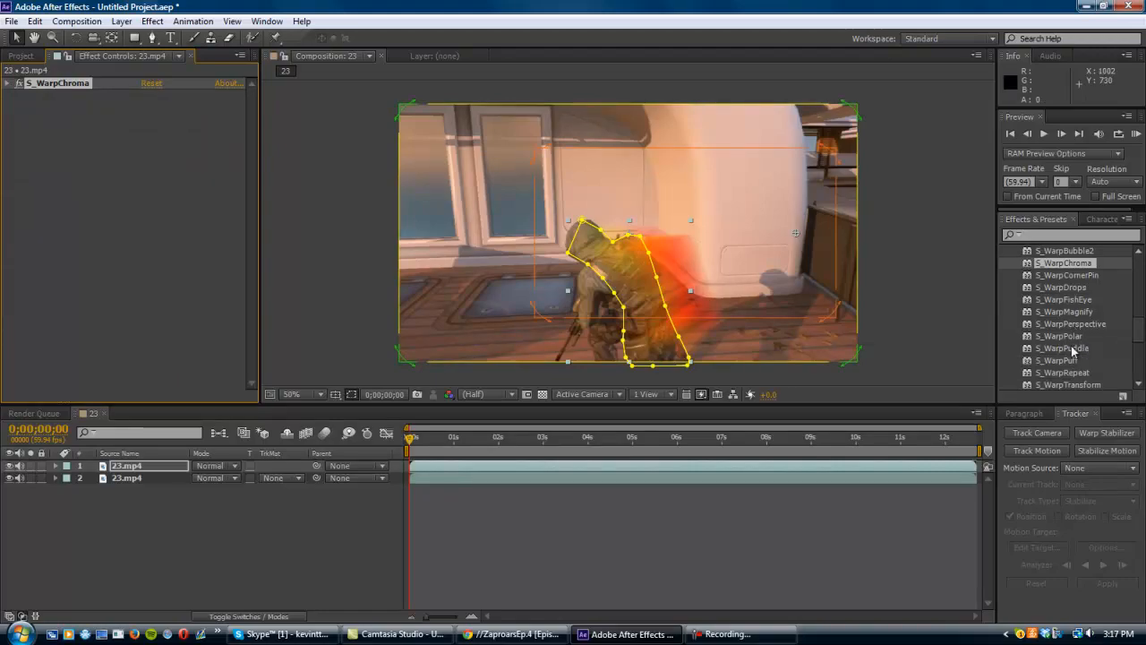
scroll(1068, 347, "down", 1)
scroll(1065, 335, "up", 3)
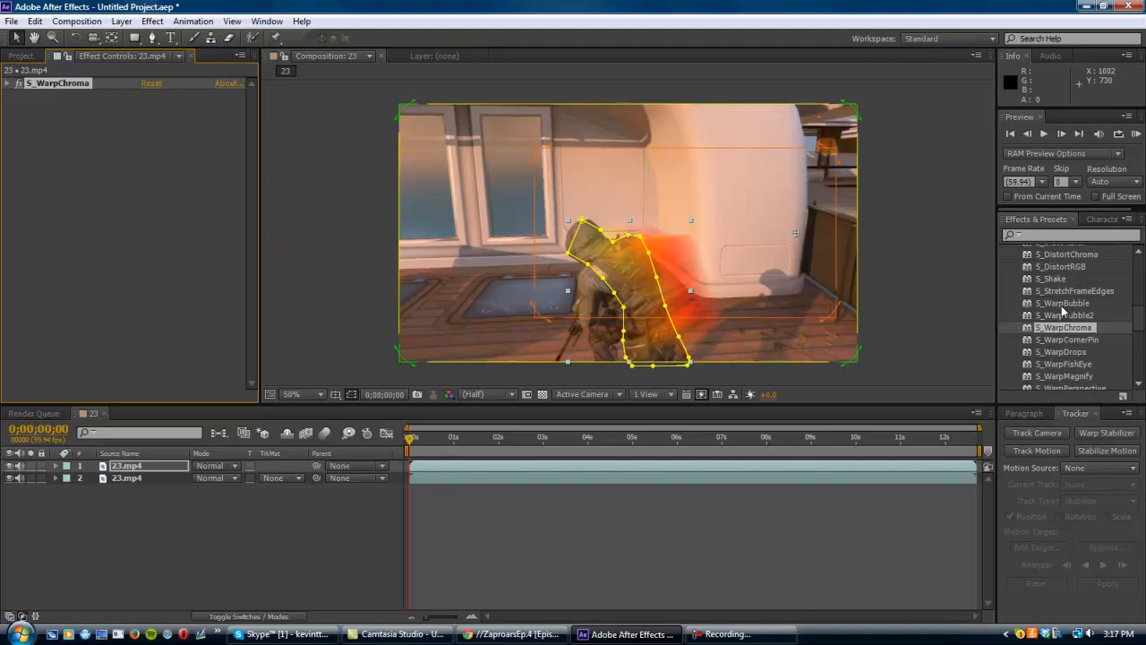
scroll(1063, 310, "up", 2)
scroll(1042, 295, "down", 1)
left_click_drag(1063, 335, 650, 292)
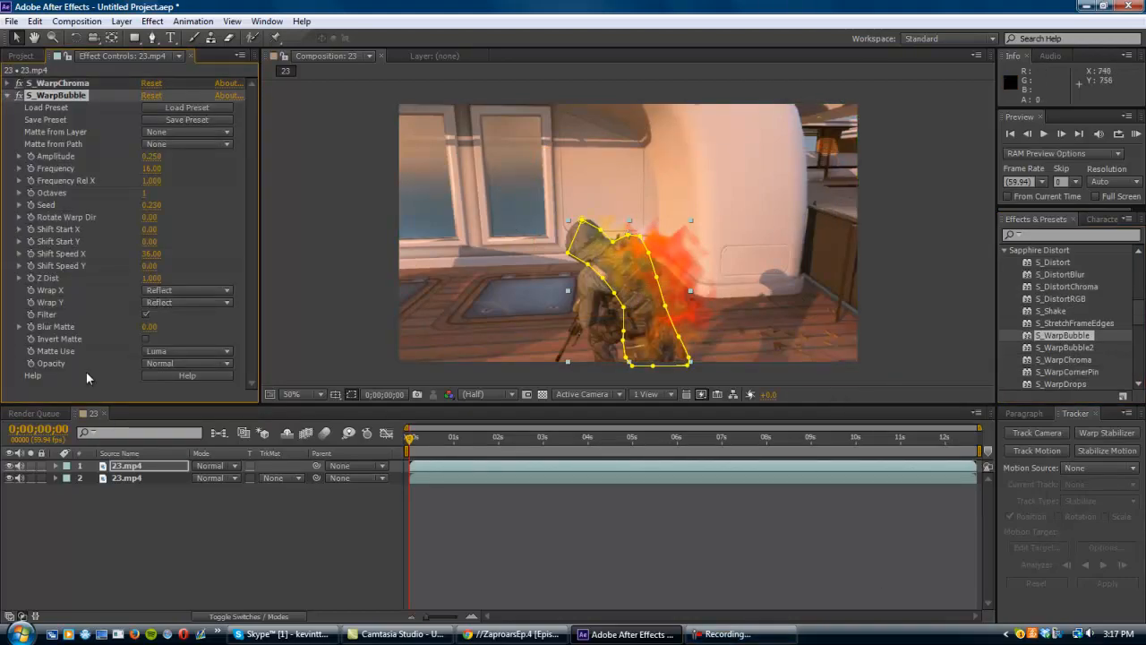
- Lower the S_WarpBubble Amplitude to 0.180 and fine-tune its Frequency
mouse_move(151, 157)
left_mouse_down()
mouse_move(155, 166)
mouse_move(142, 163)
left_mouse_up()
left_click(153, 158)
left_click(178, 161)
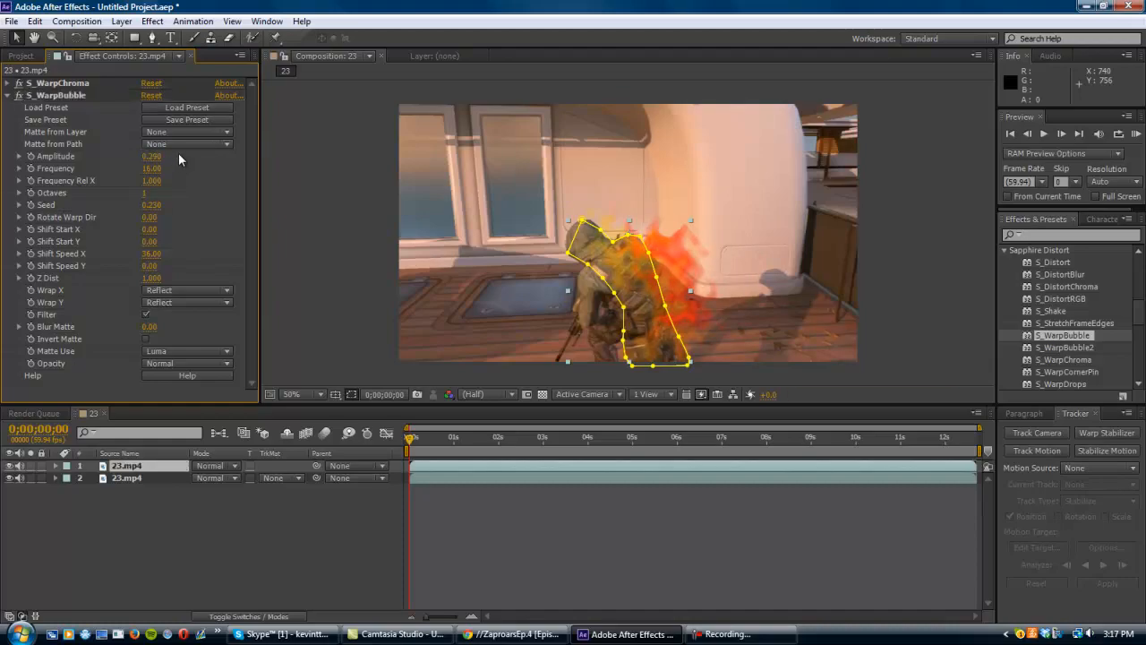
mouse_move(151, 157)
left_mouse_down()
mouse_move(151, 175)
mouse_move(163, 169)
left_mouse_up()
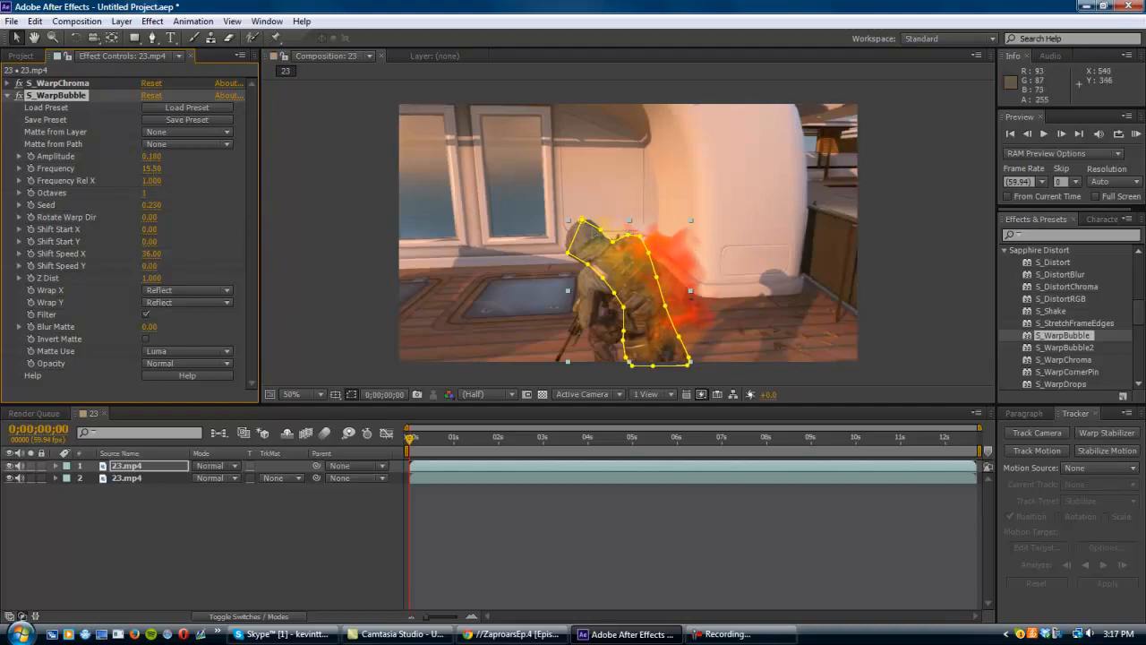
- Raise the mask's top point above the soldier's head and apply the Turbulent Displace effect to the masked layer
left_click_drag(582, 220, 579, 204)
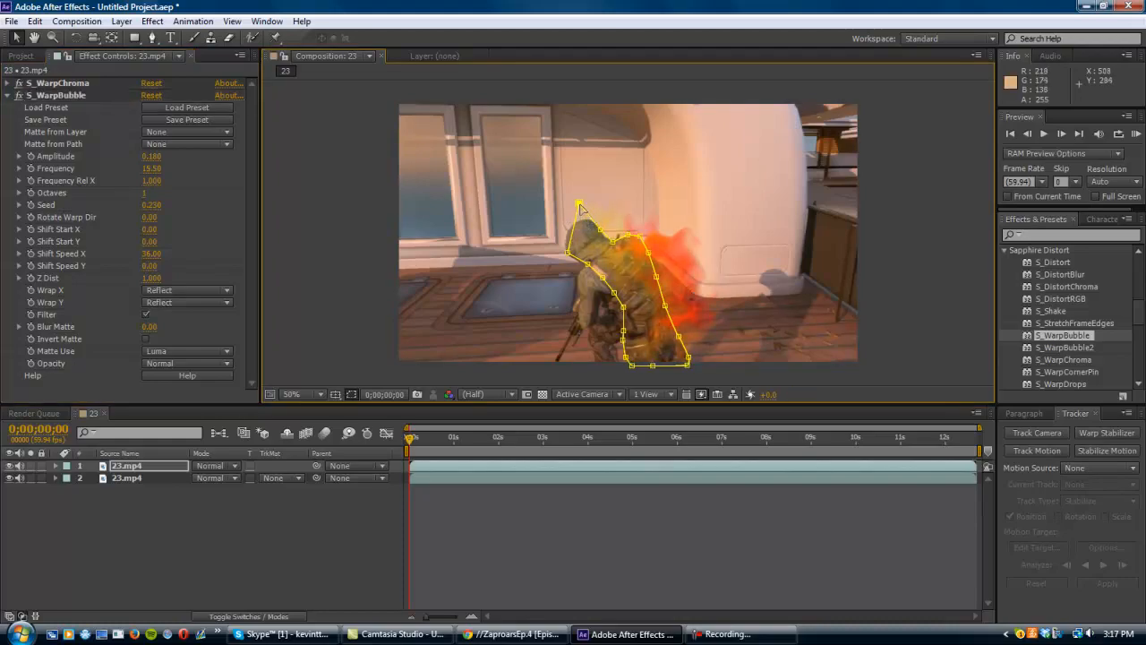
left_click(1070, 236)
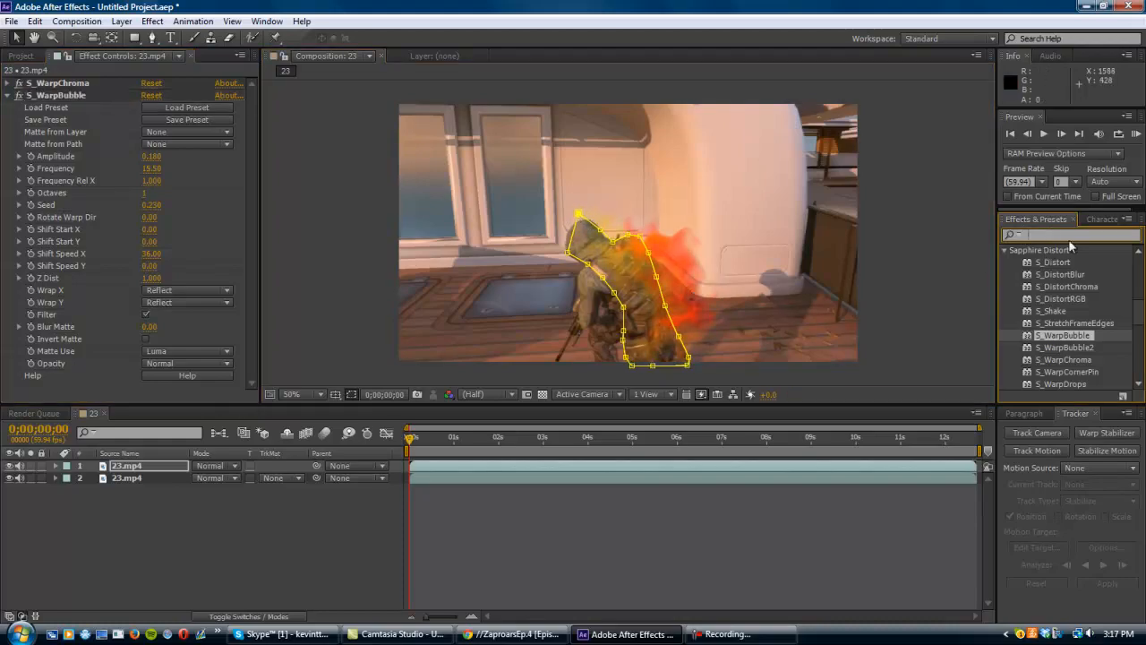
scroll(1075, 331, "up", 2)
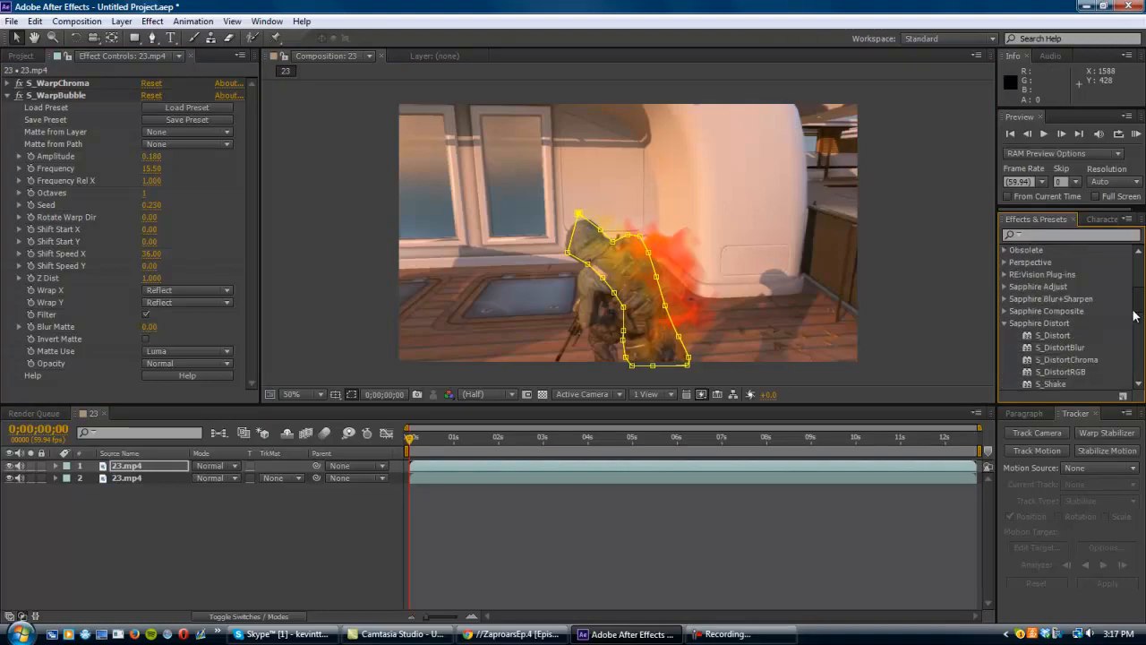
left_click(1004, 323)
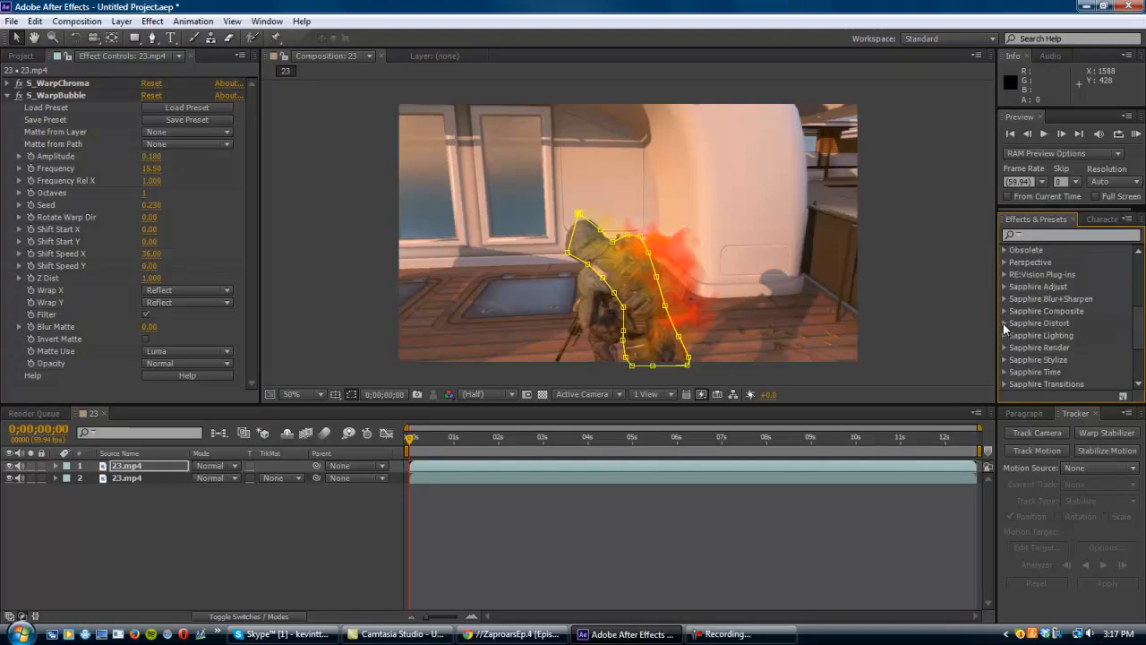
left_click(1039, 237)
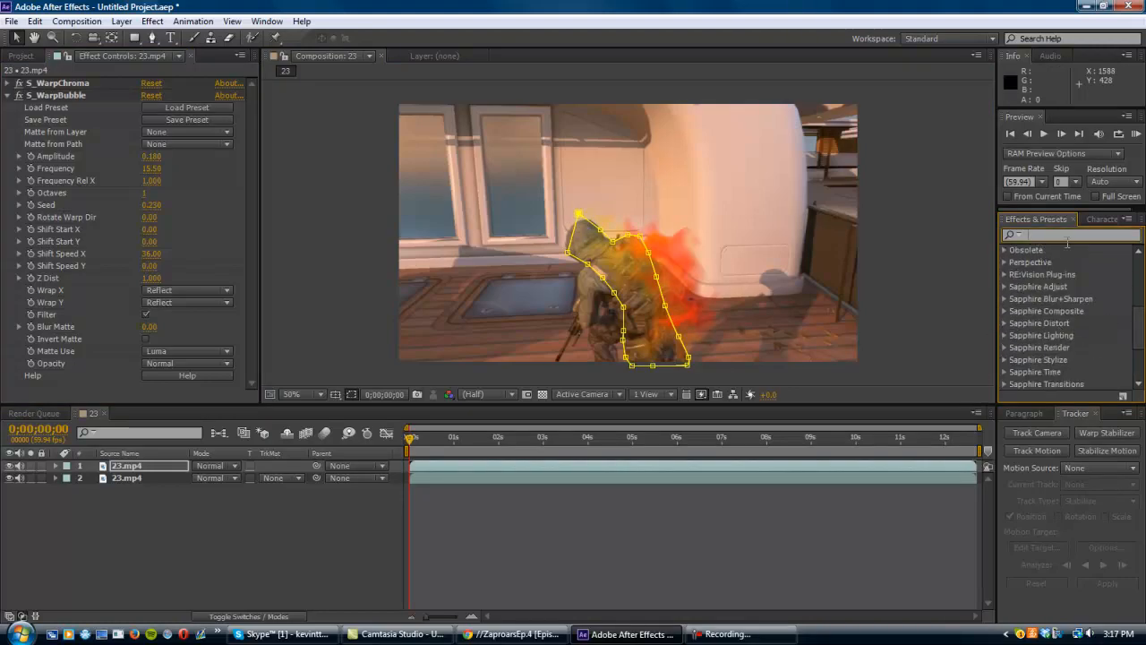
type("turbu")
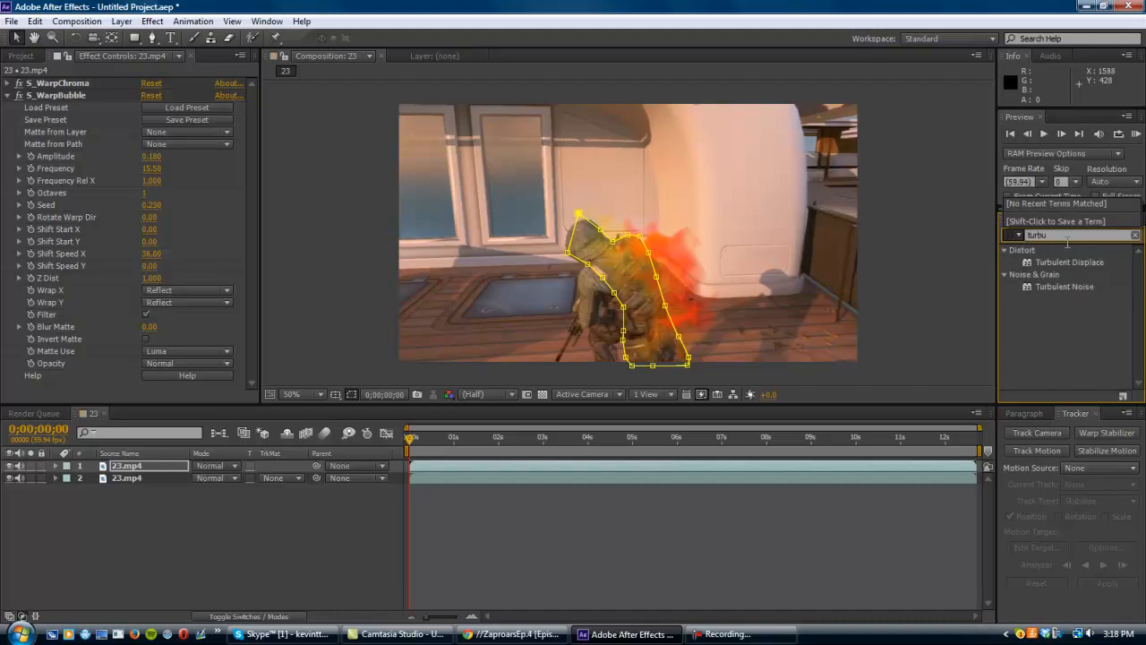
left_click_drag(1082, 261, 609, 303)
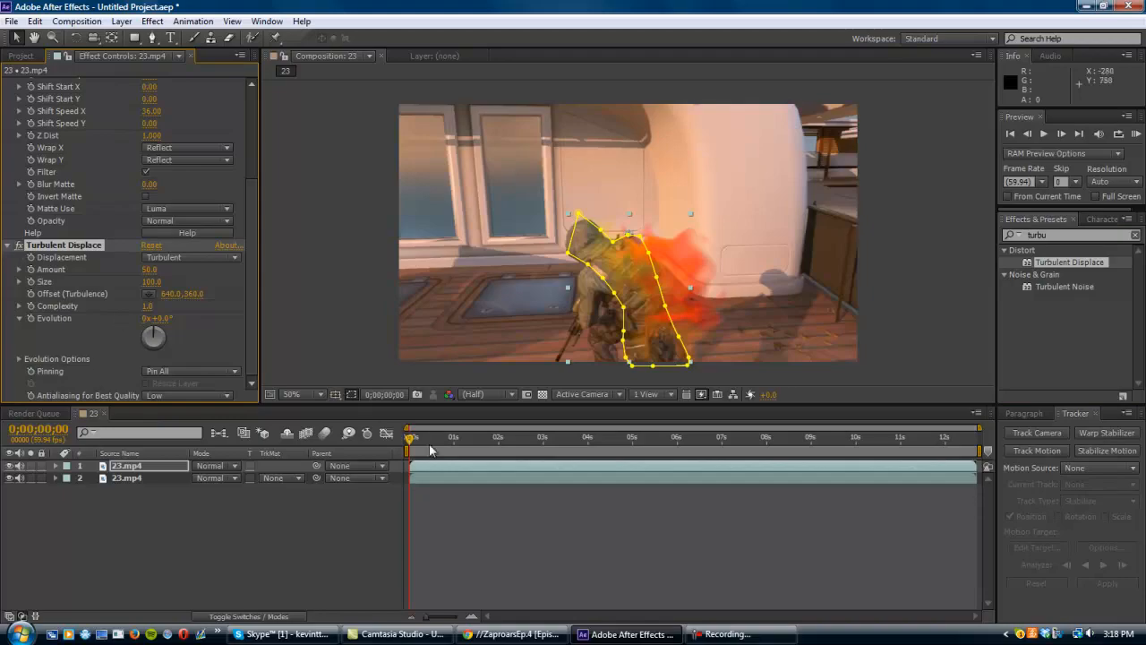
- Try Turbulent Displace with Amount 35, Size 123 and Complexity 8.6, and undo these changes
left_click_drag(150, 271, 137, 267)
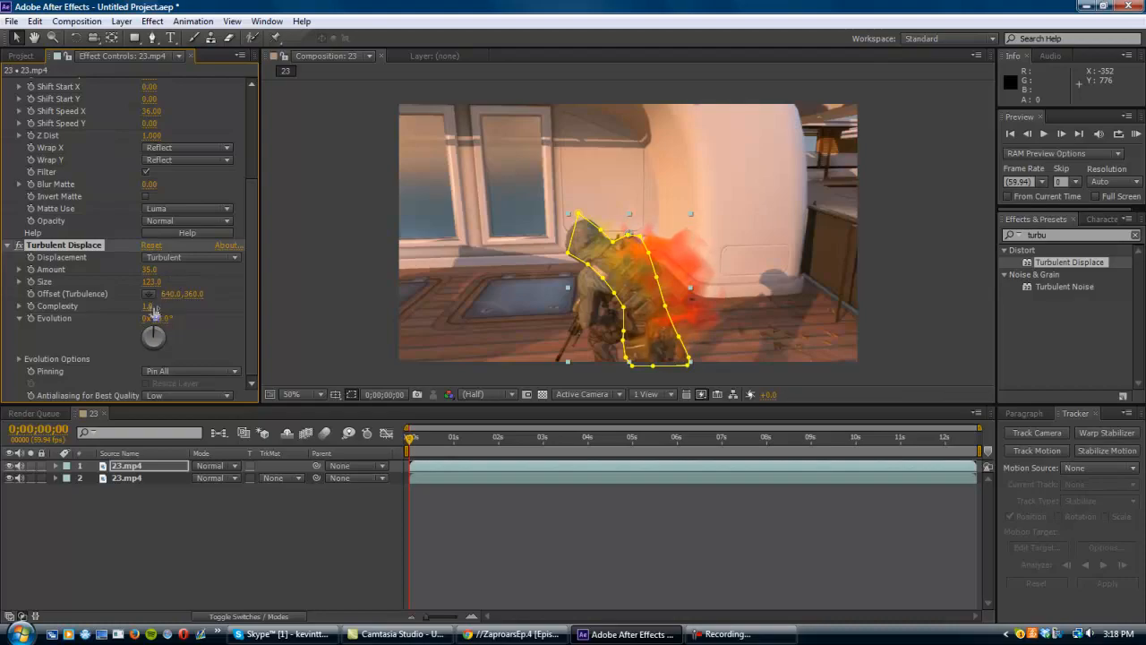
left_click_drag(148, 306, 283, 304)
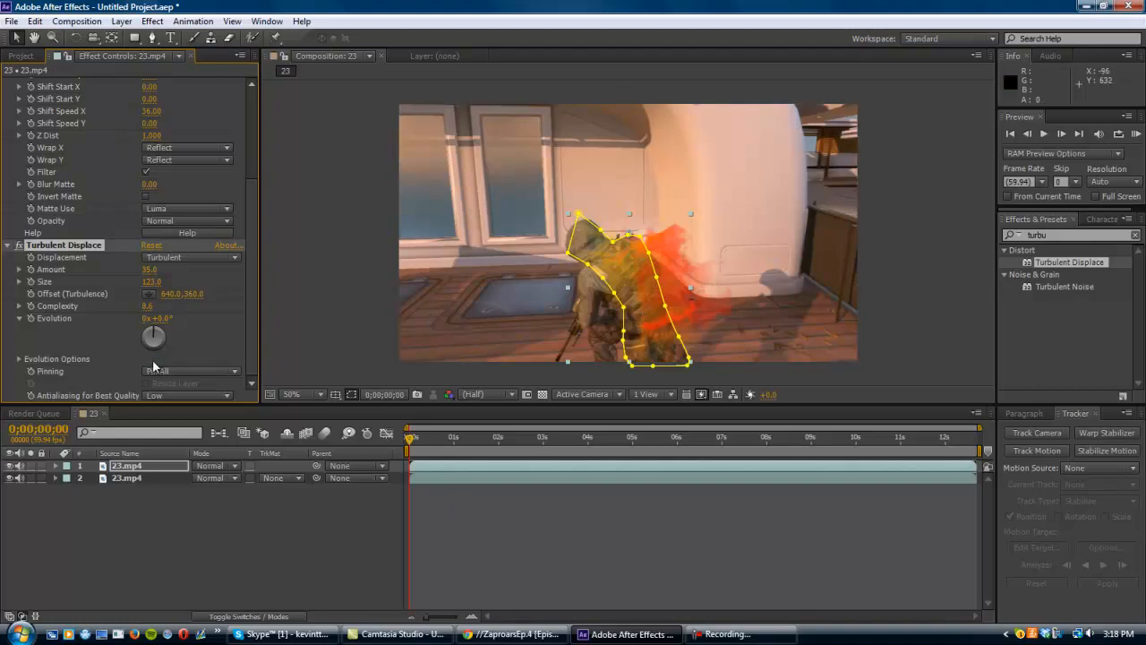
key("ctrl+z")
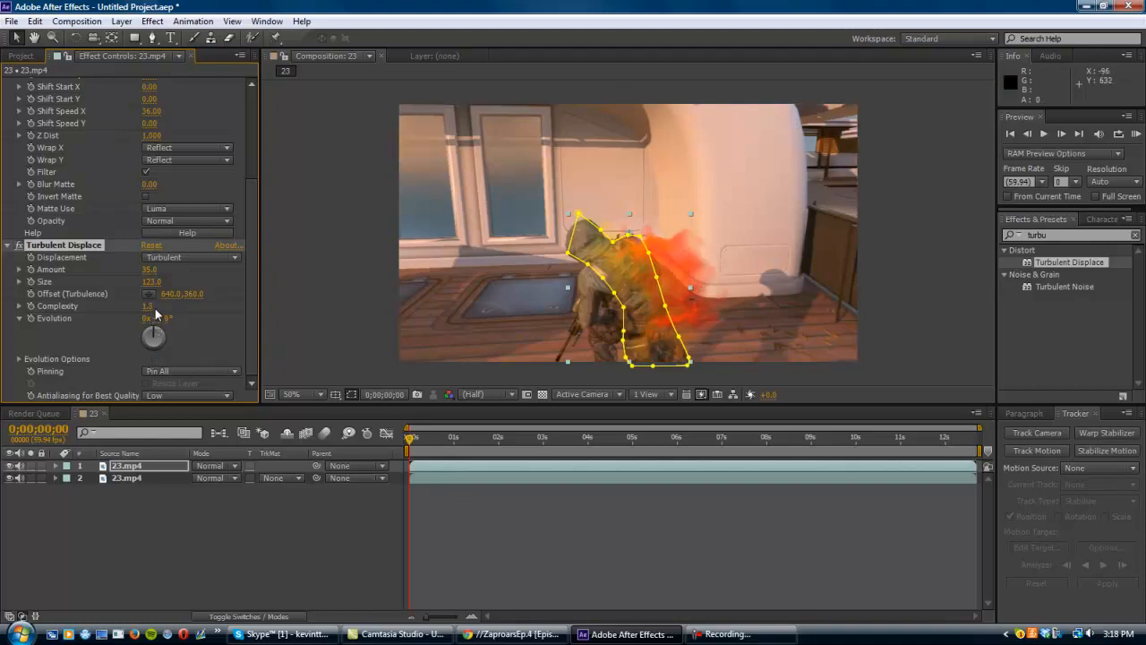
key("ctrl+z")
key("ctrl+z")
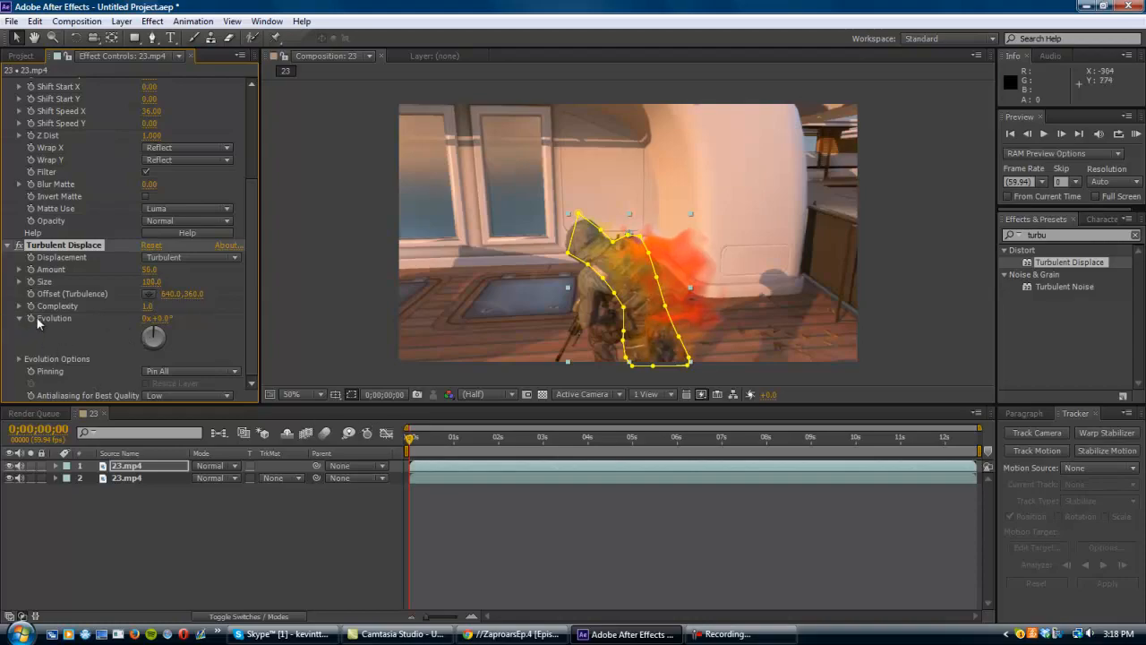
left_click_drag(412, 439, 589, 441)
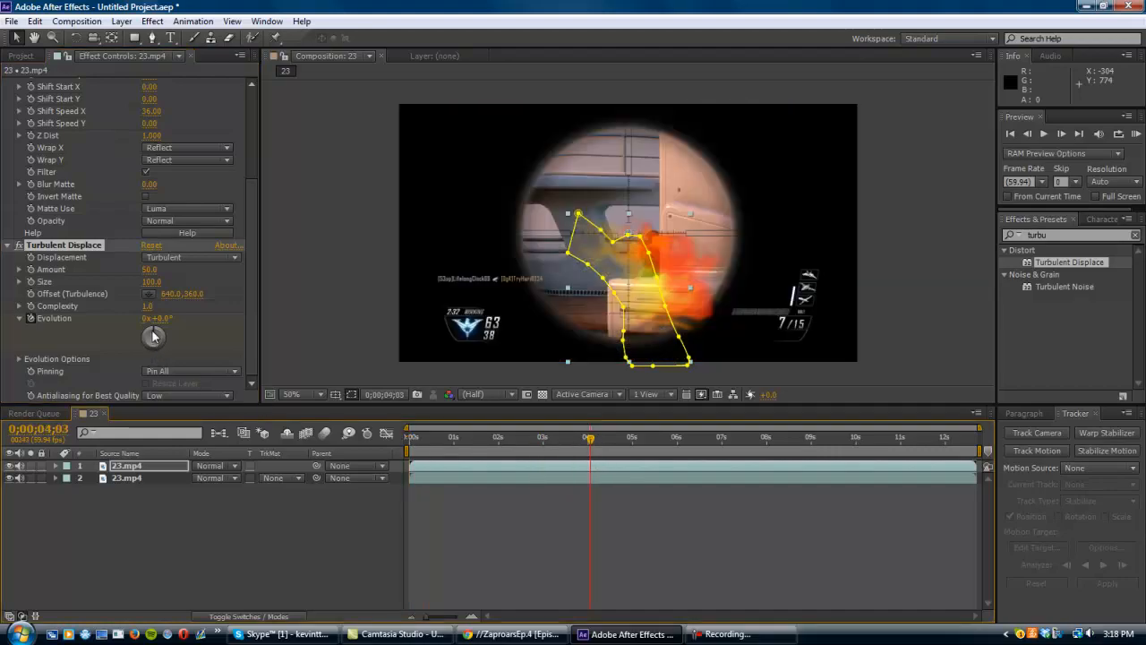
left_click_drag(163, 297, 158, 292)
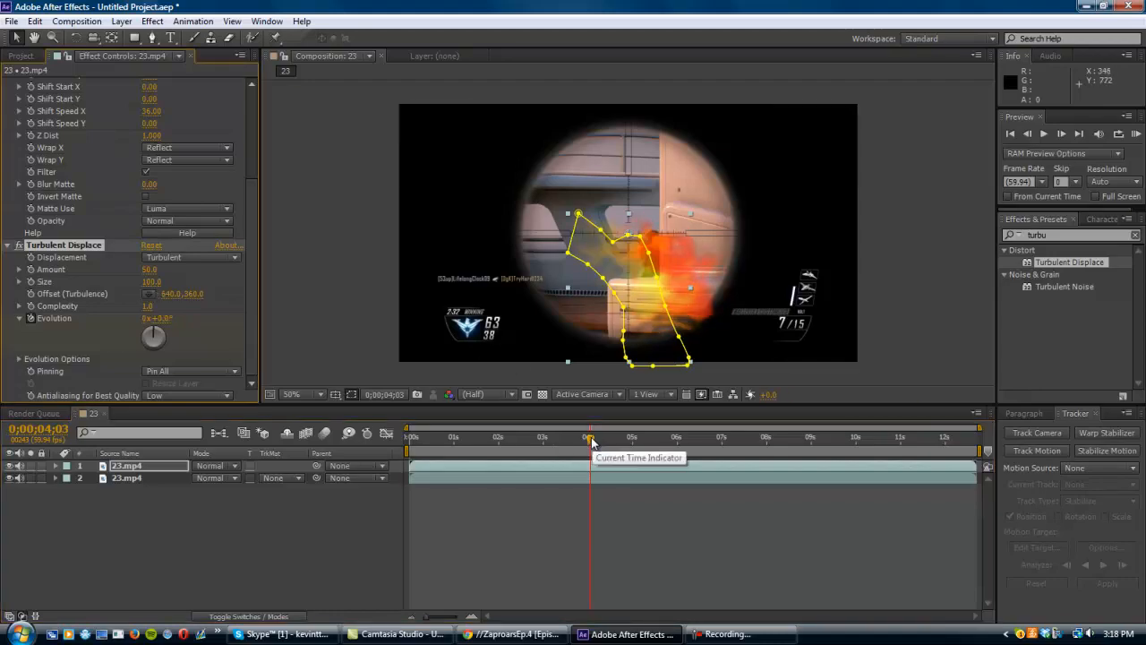
key("Home")
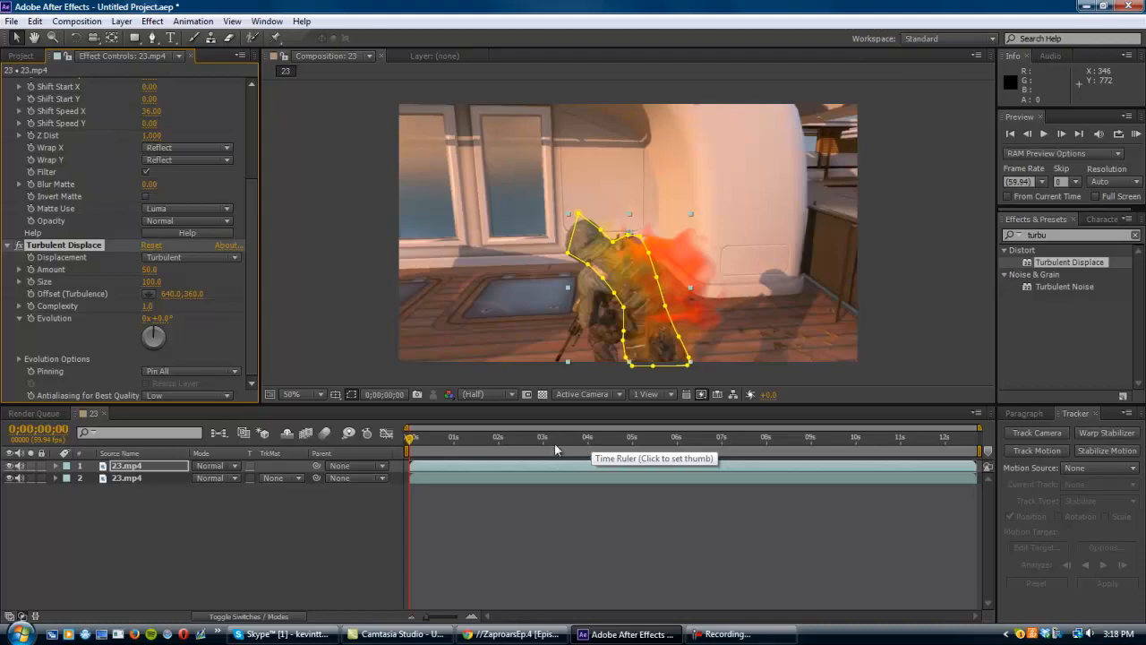
- Keyframe the Turbulent Displace Evolution at 1x+1.0° at 0;00;02;56 and at 0x+0.0° on the first frame, and scrub through the animation
left_click_drag(411, 443, 540, 439)
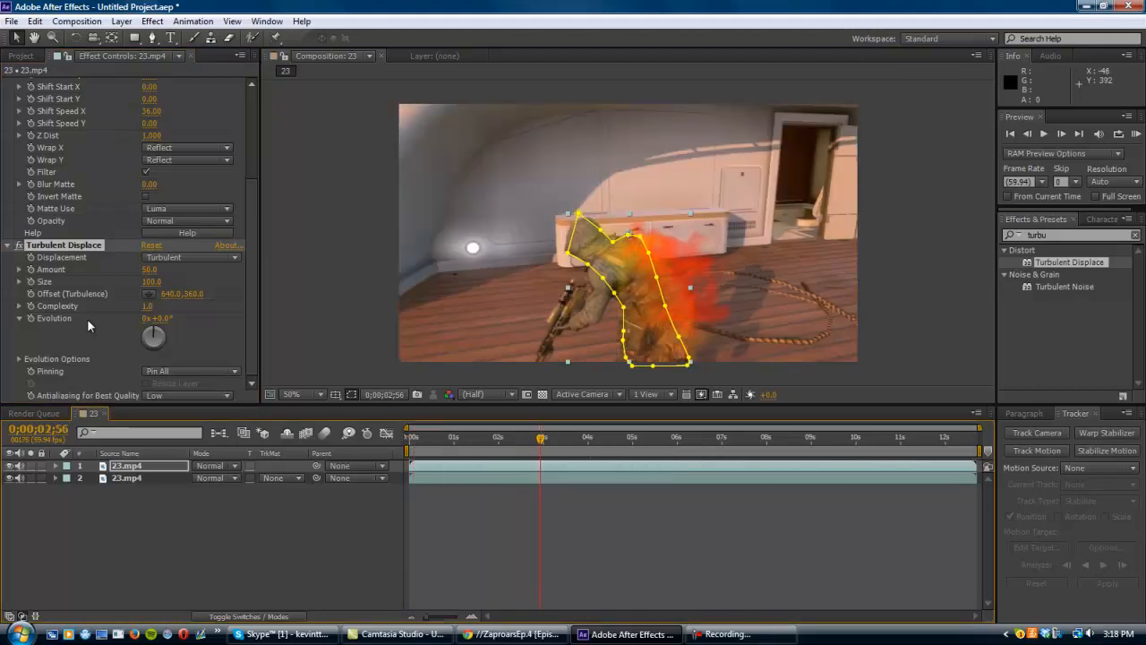
left_click(31, 318)
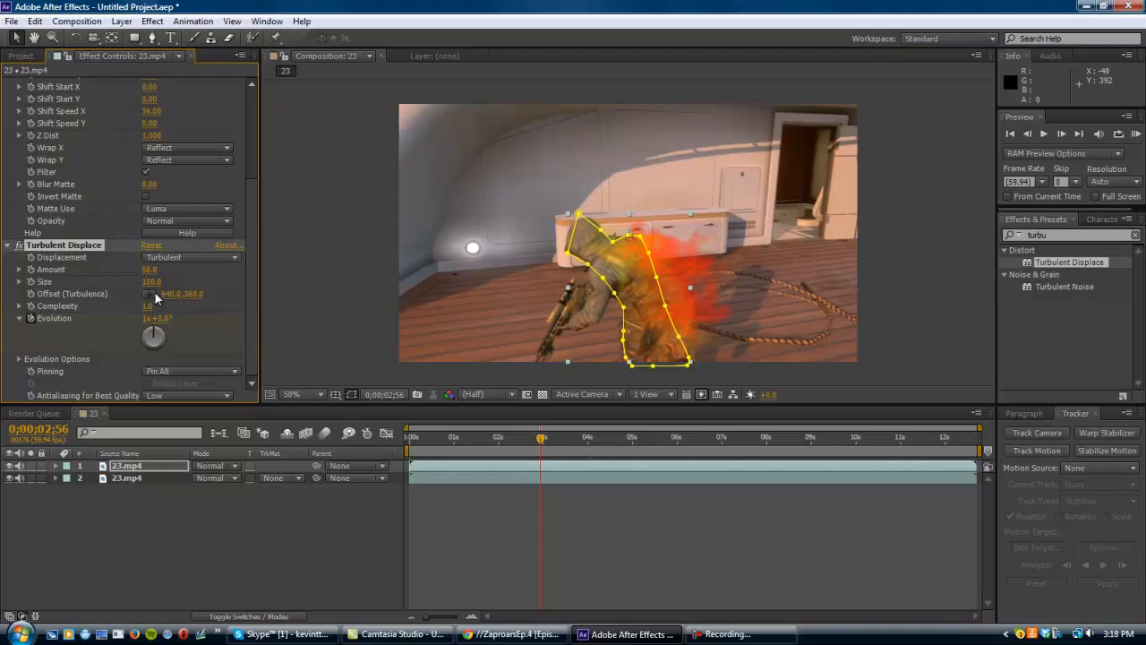
key("Home")
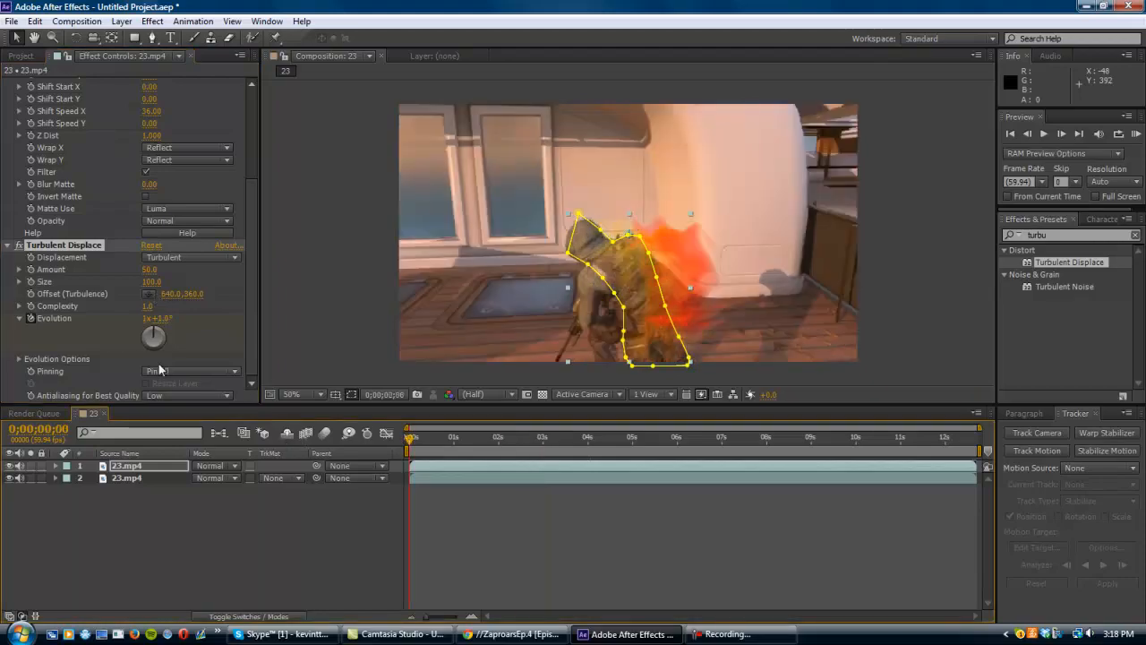
left_click(165, 318)
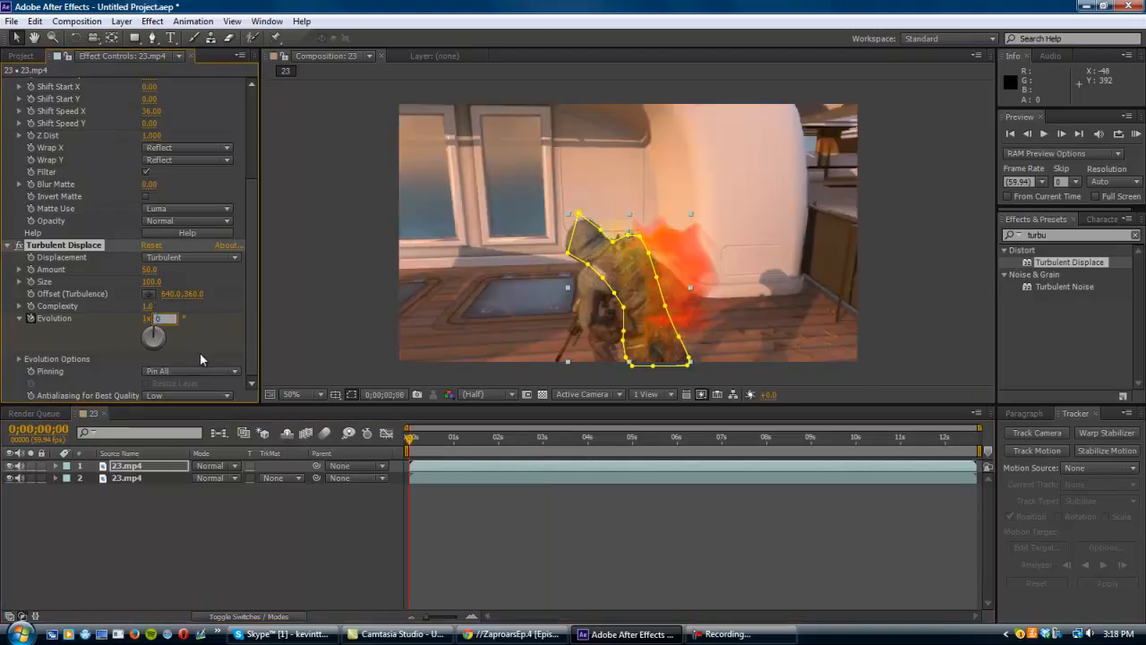
left_click(194, 338)
left_click(146, 318)
type("0")
left_click(180, 319)
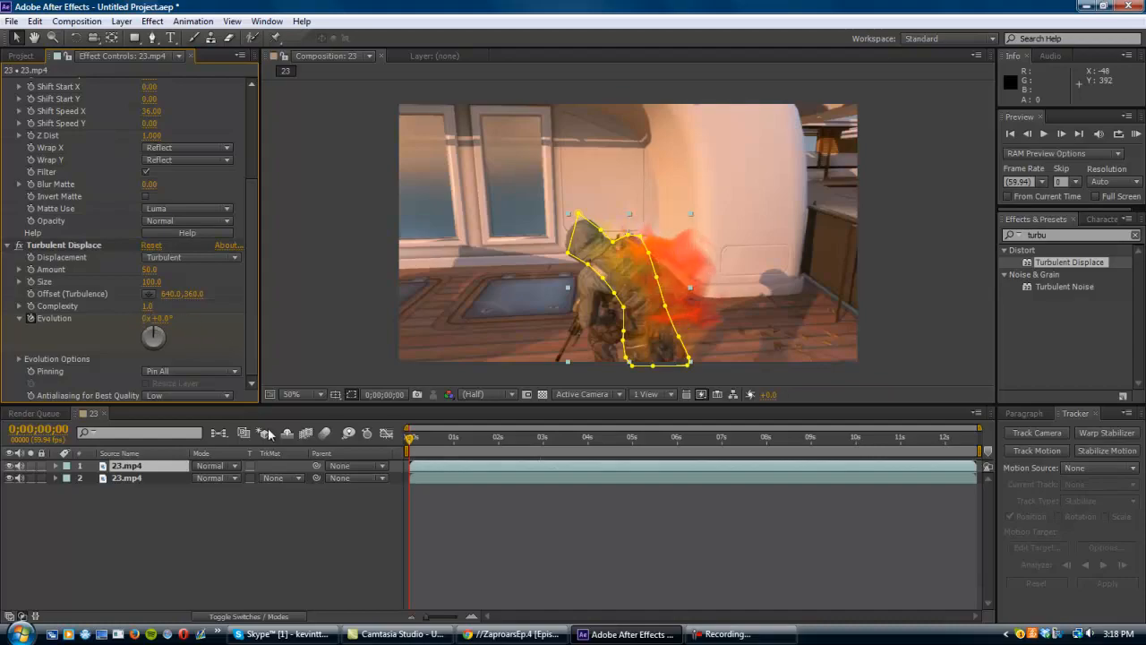
left_click(423, 441)
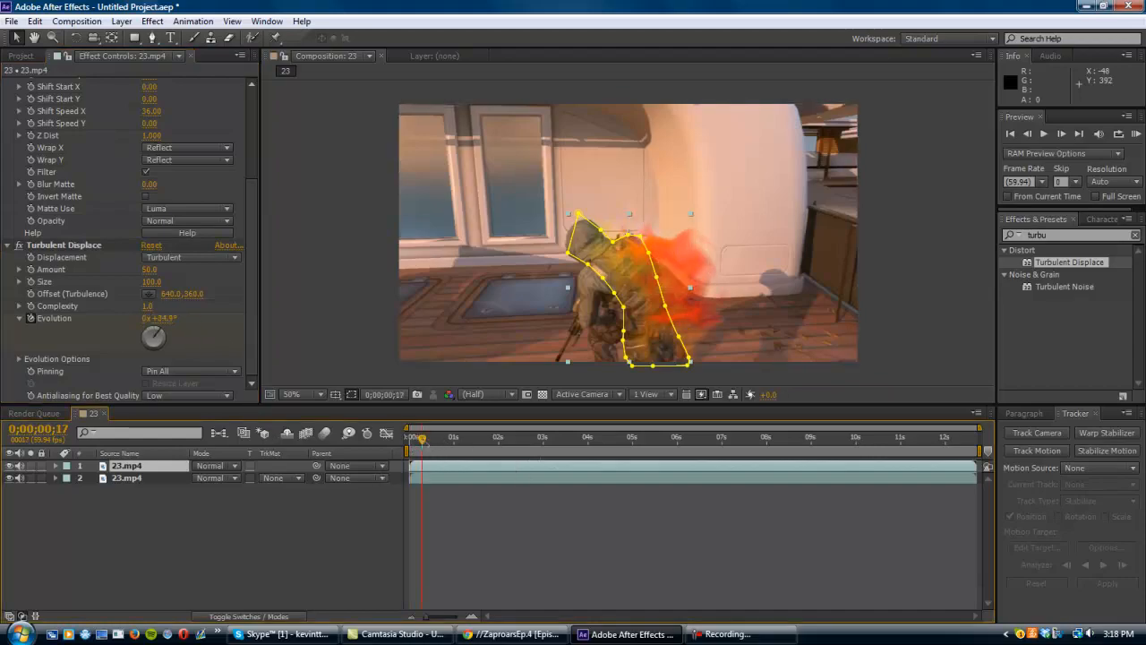
left_click_drag(423, 440, 540, 439)
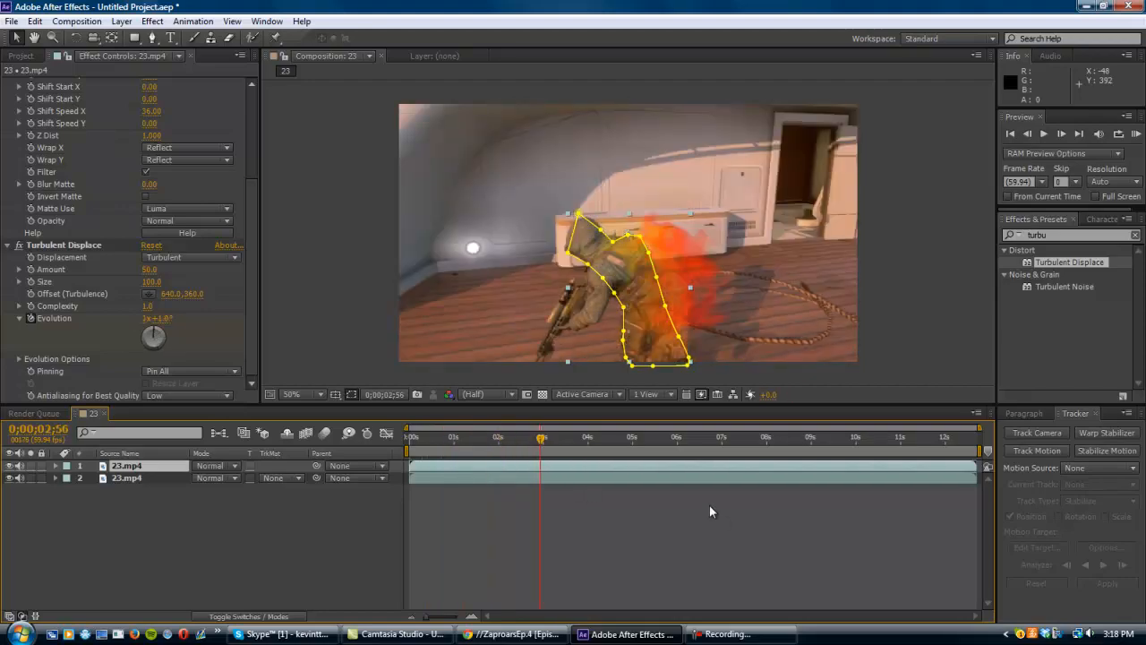
- Fade out Mask 1 by keyframing its Mask Opacity at 100% at 0;00;02;38 and 0% at 0;00;03;11
left_click(55, 466)
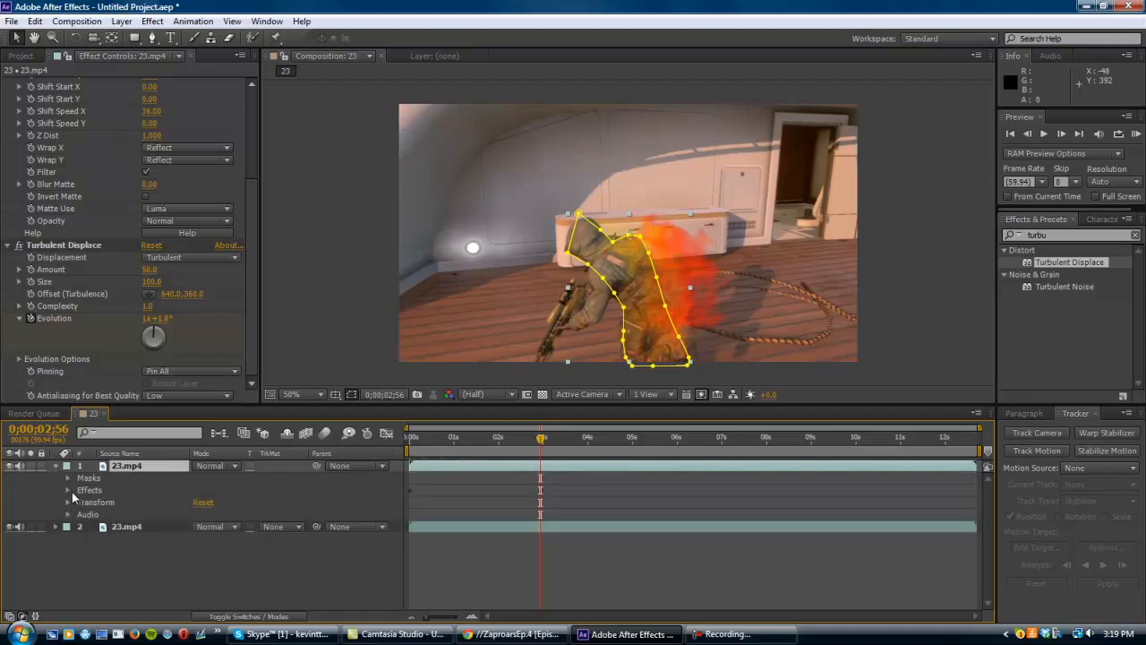
left_click(67, 479)
left_click(81, 490)
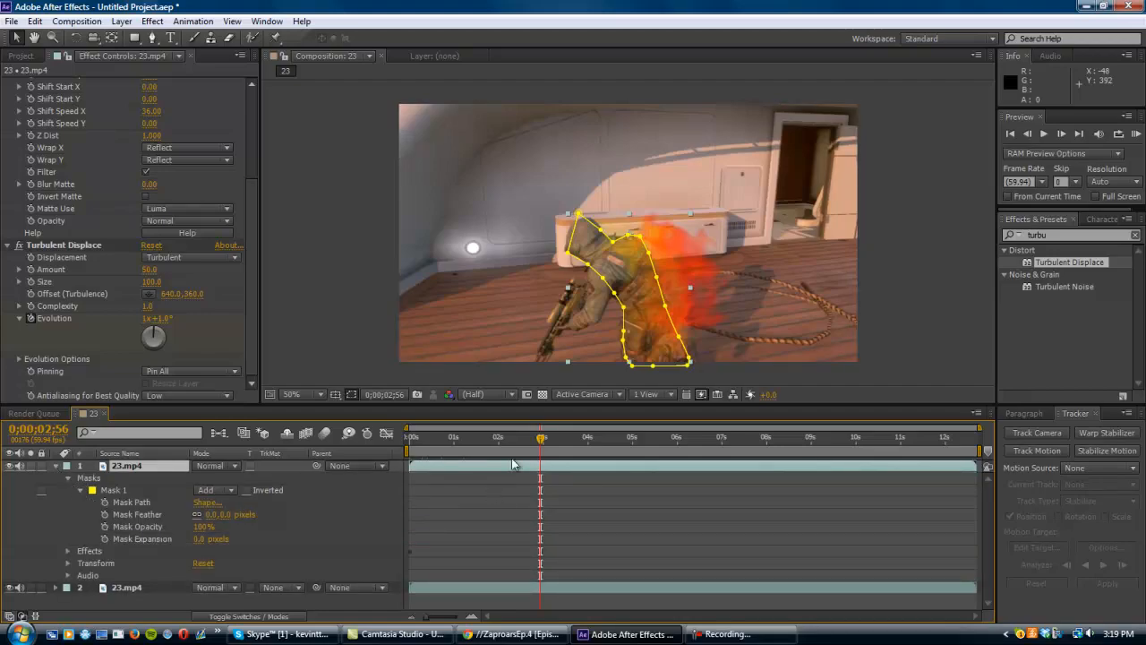
left_click_drag(542, 440, 527, 437)
left_click(105, 526)
left_click_drag(527, 442, 552, 439)
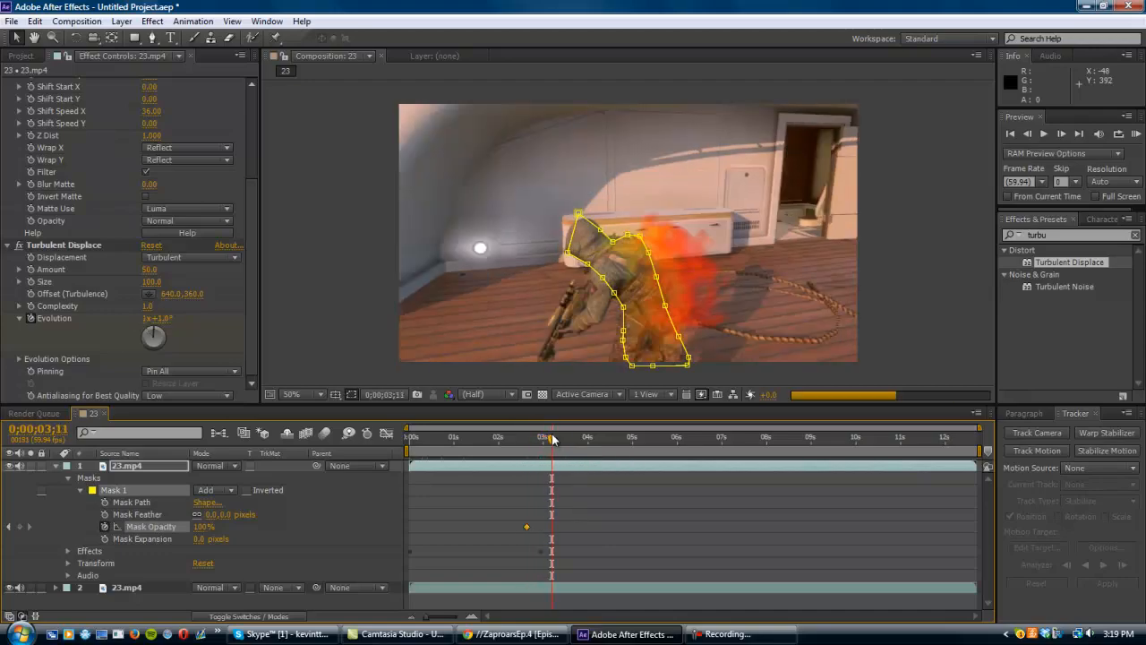
left_click(204, 526)
type("0")
key("Return")
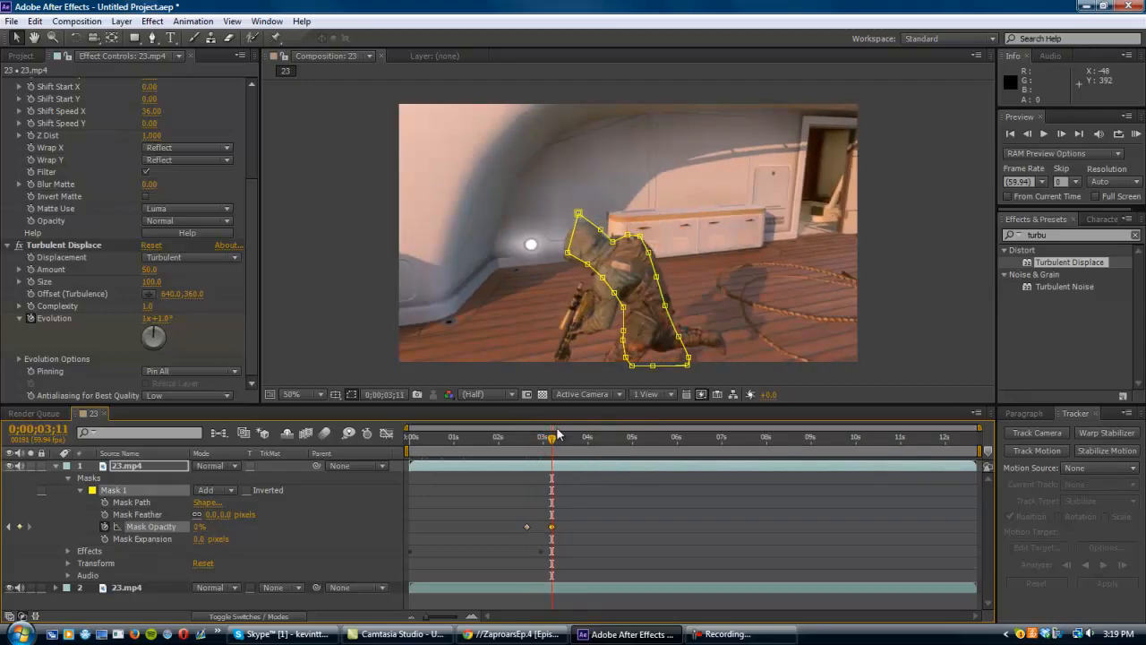
mouse_move(553, 440)
left_mouse_down()
mouse_move(525, 439)
mouse_move(542, 440)
mouse_move(534, 449)
left_mouse_up()
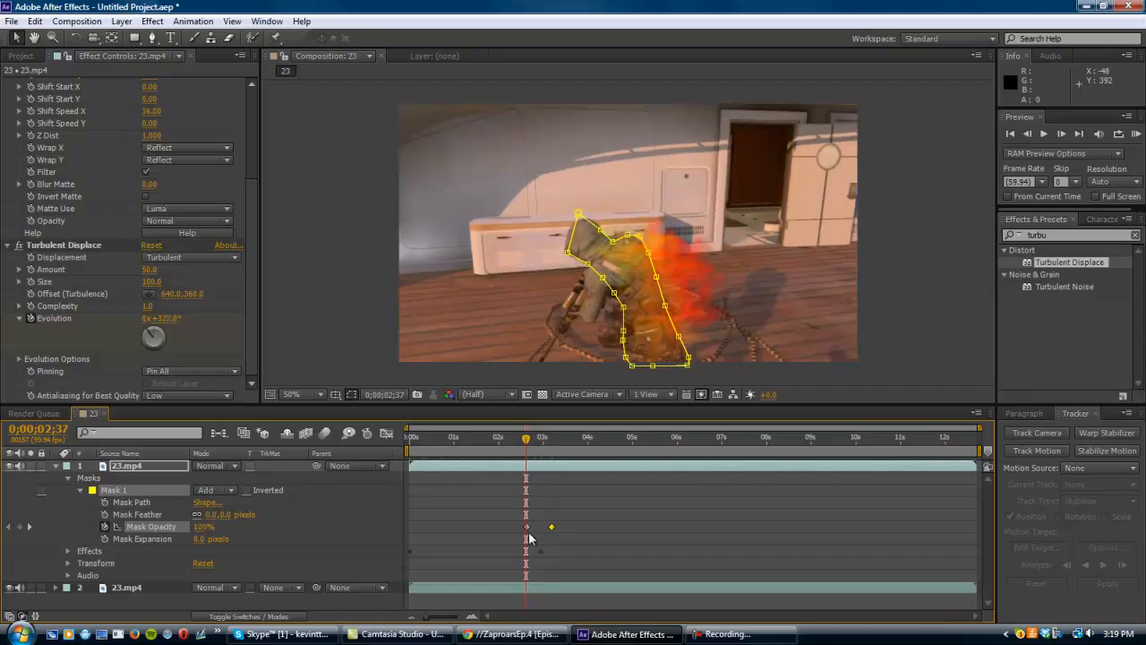
- Find the Fast Blur effect and apply it to the masked layer
left_click(1066, 236)
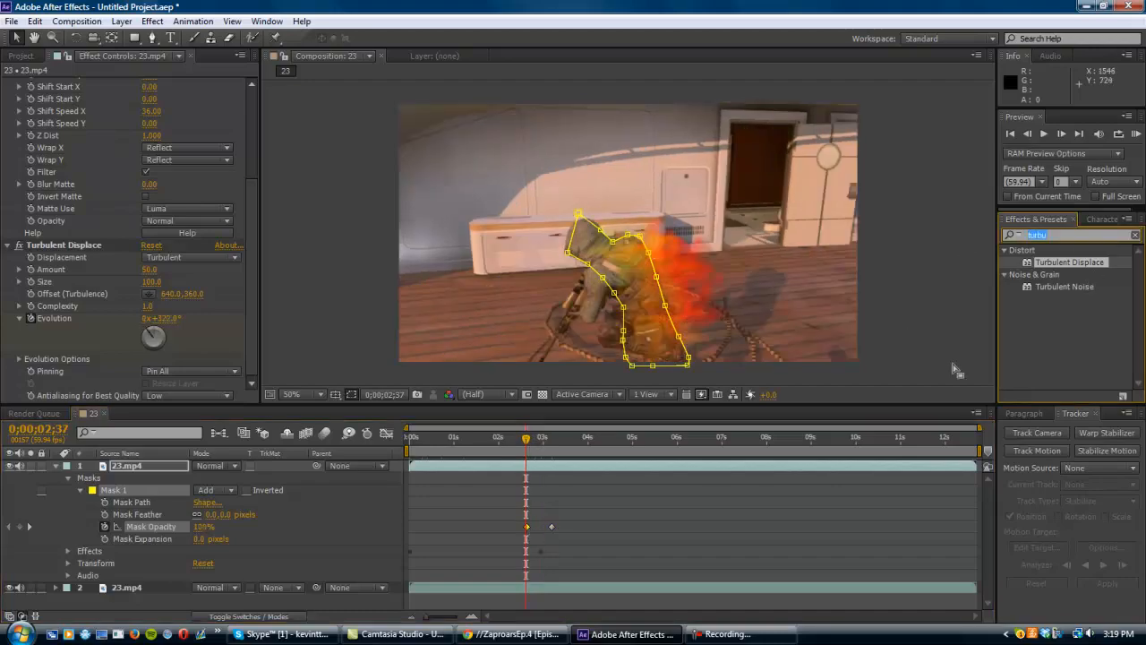
type("fast bl")
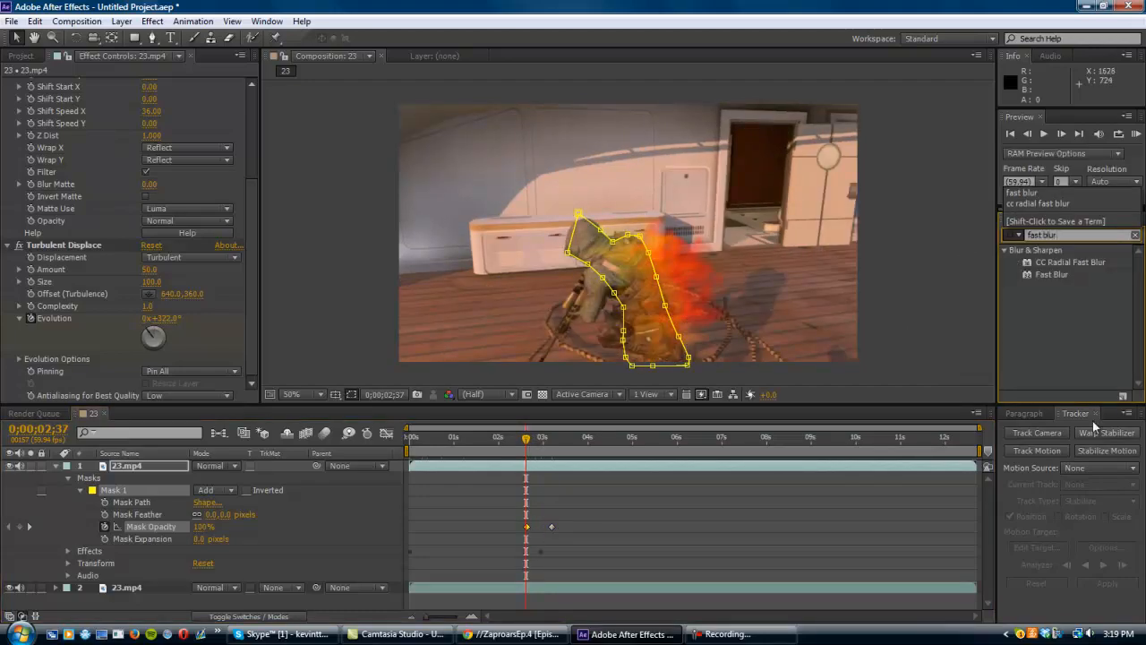
left_click_drag(1055, 276, 466, 328)
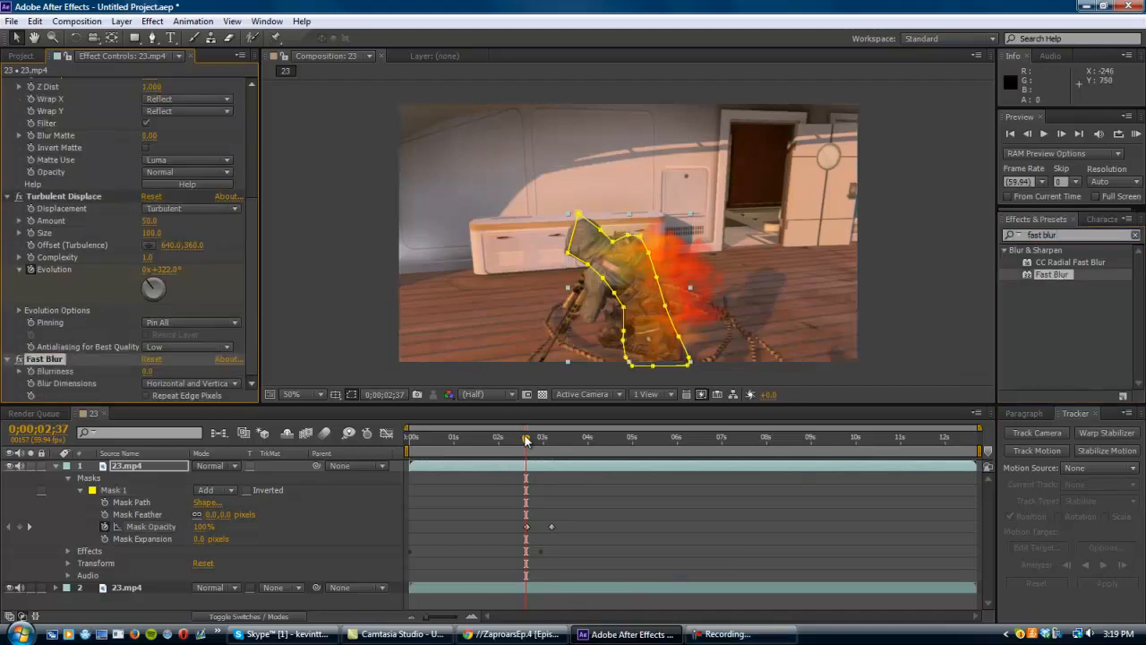
- Collapse the other effects and keyframe the Fast Blur Blurriness from 0.0 at 0;00;02;38 to a higher value at 0;00;03;11
left_click_drag(528, 439, 526, 438)
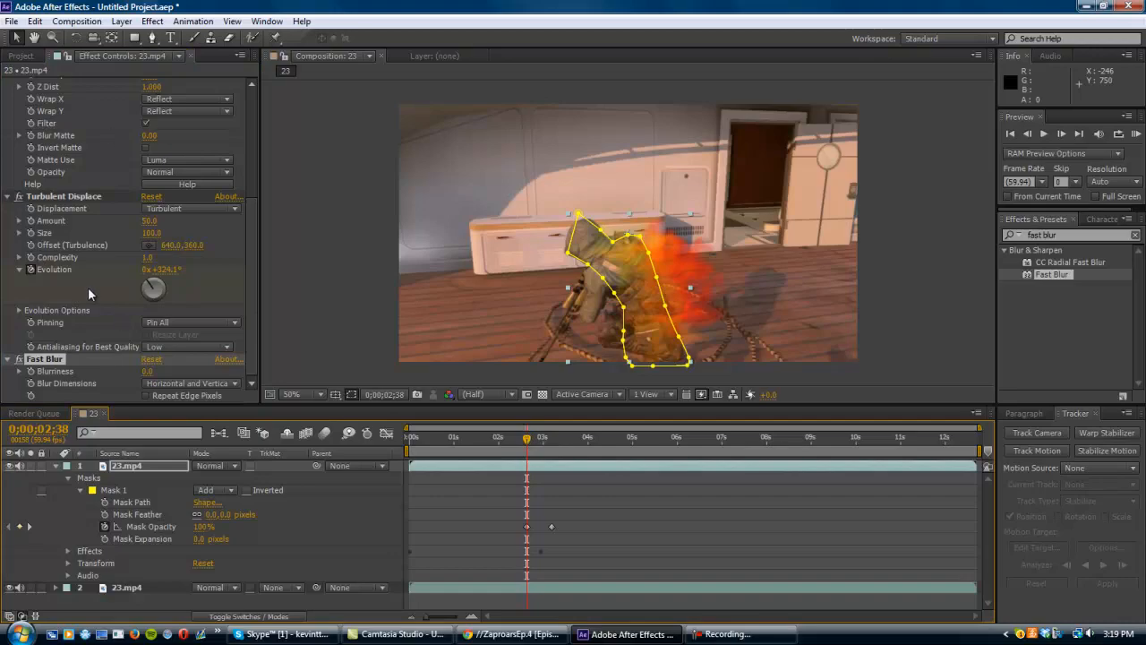
left_click(7, 196)
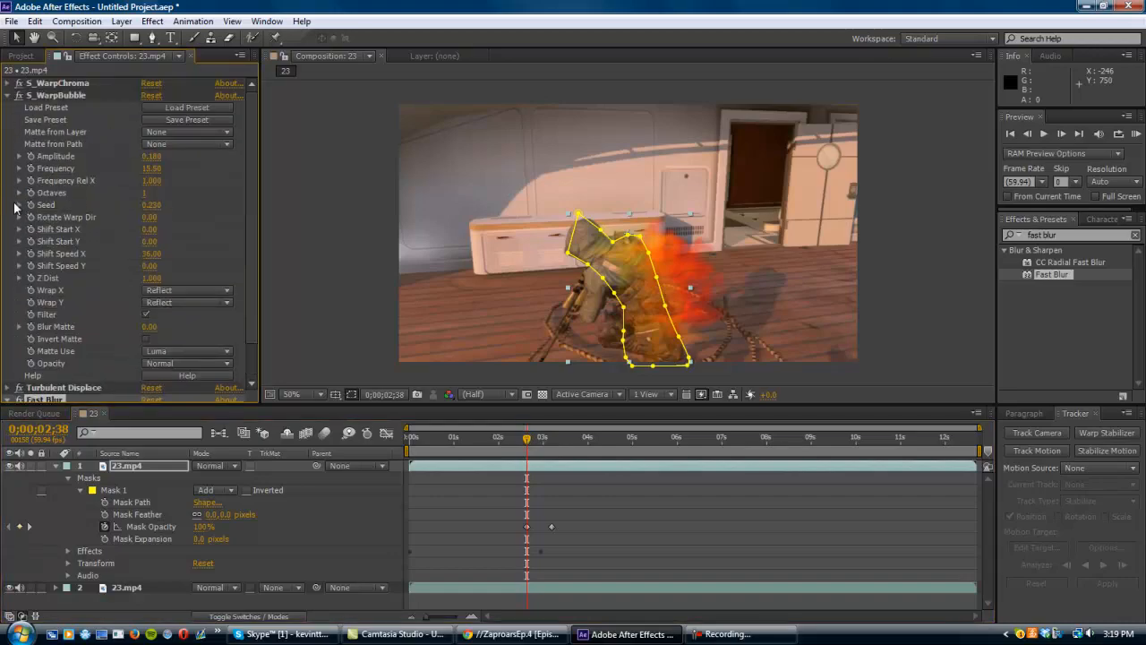
left_click(7, 95)
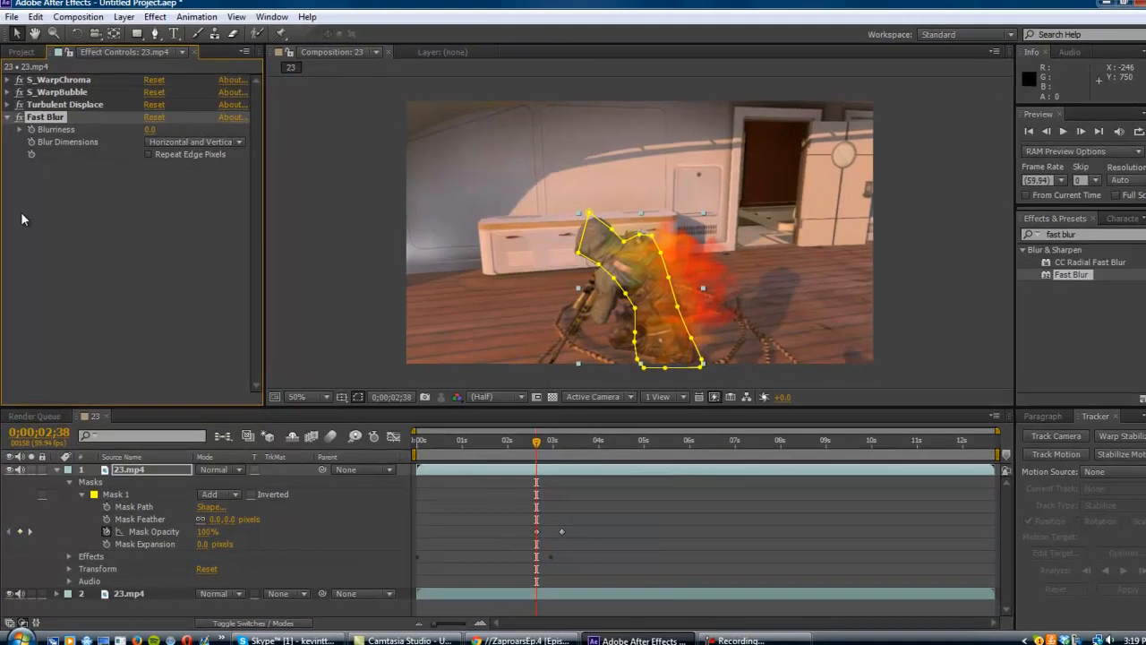
left_click_drag(540, 448, 575, 448)
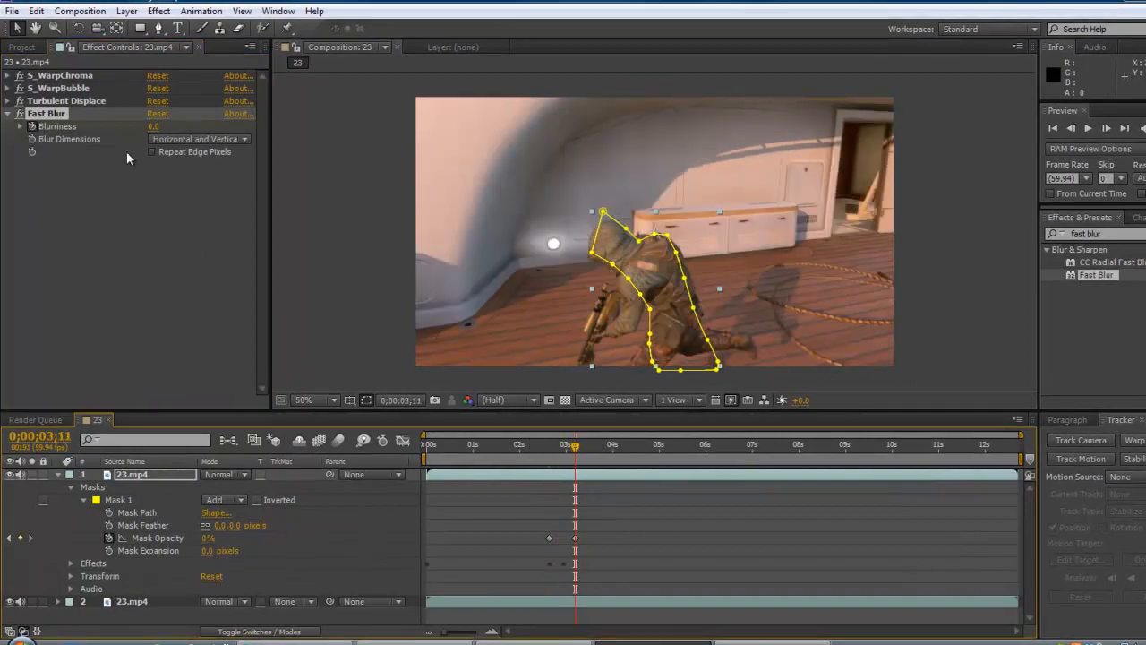
left_click_drag(152, 127, 183, 135)
left_click_drag(576, 448, 265, 451)
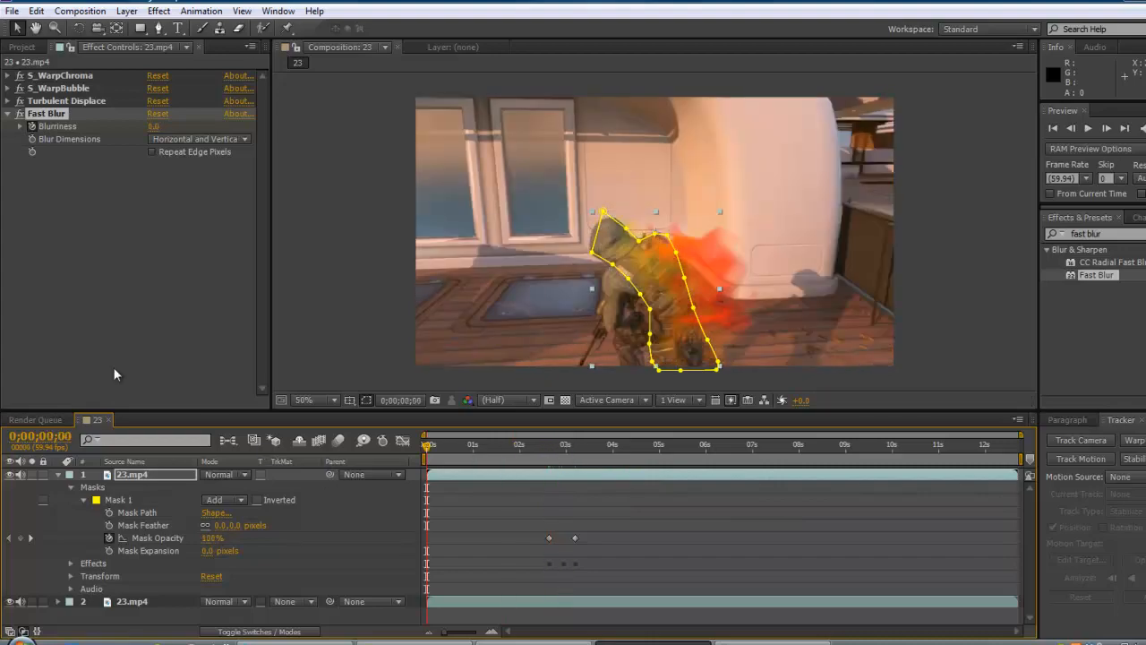
- Find the CC Vector Blur effect, apply it to the masked layer, and preview the trail at 0;00;00;12
left_click_drag(1135, 239, 1071, 246)
left_click(1108, 234)
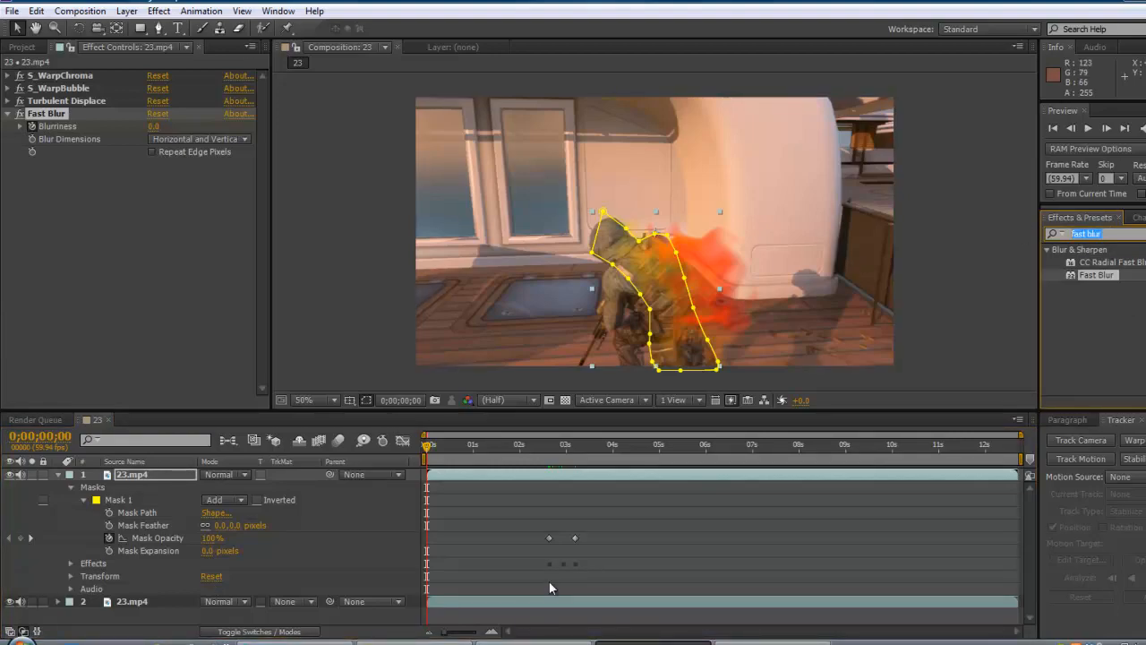
type("vec")
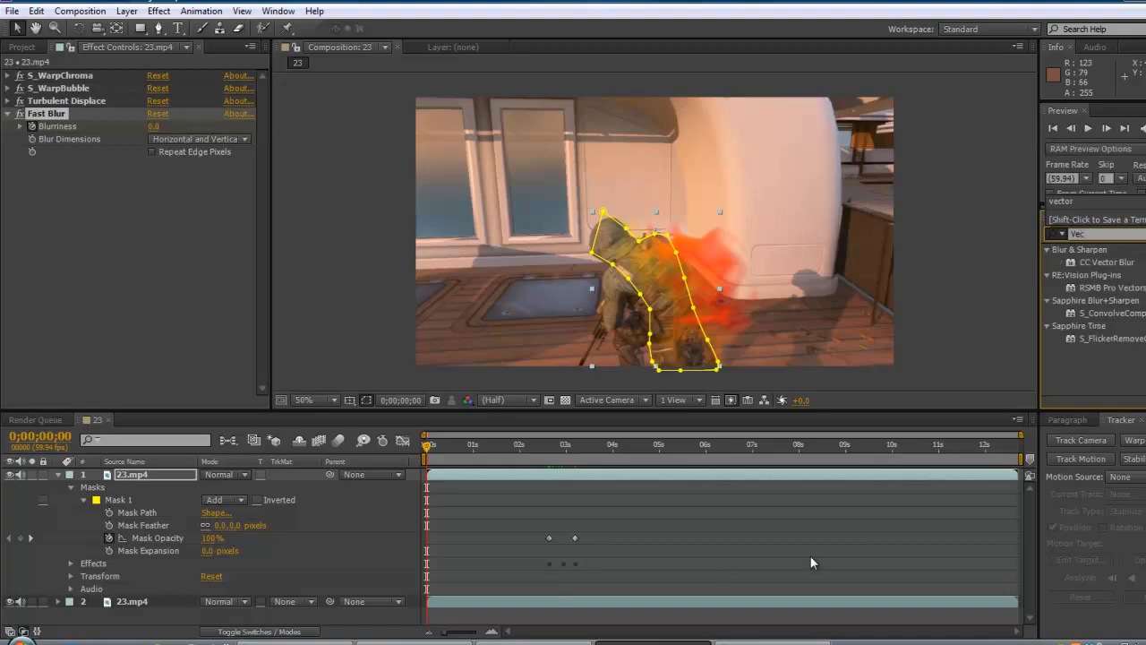
left_click_drag(1102, 261, 574, 334)
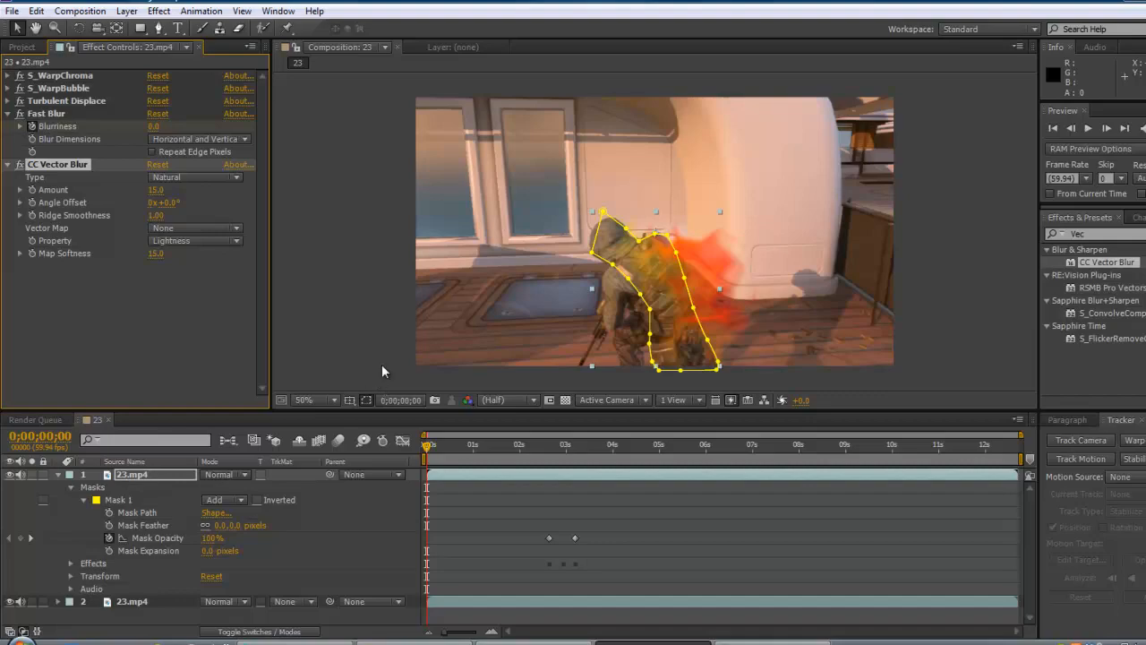
left_click(439, 457)
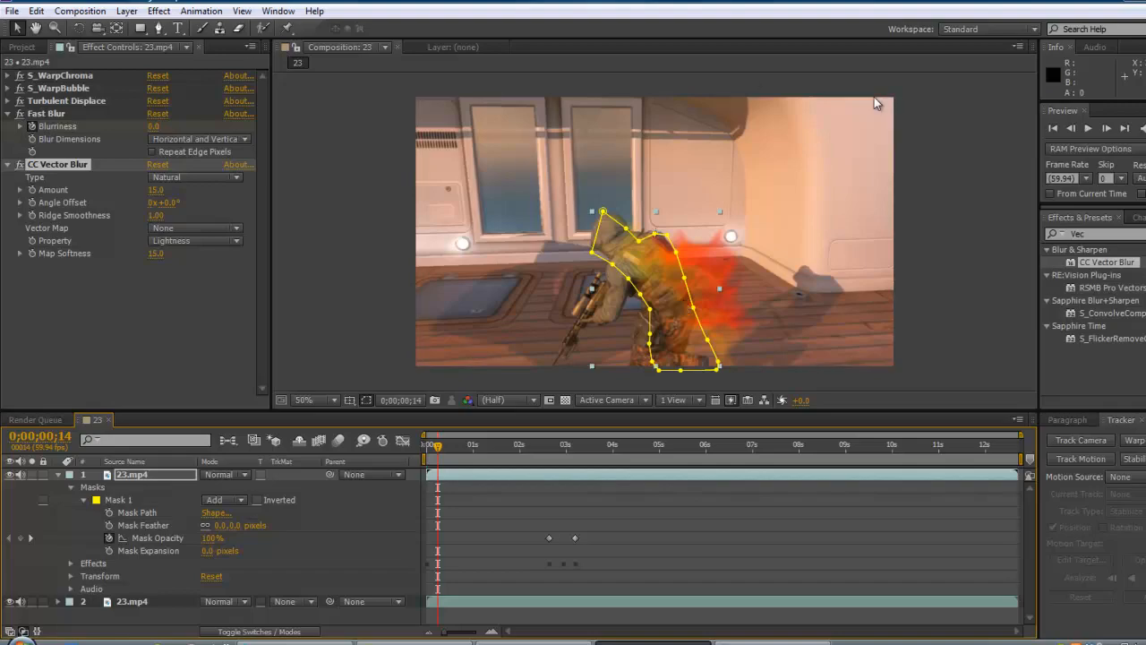
mouse_move(437, 449)
left_mouse_down()
mouse_move(498, 449)
mouse_move(435, 449)
left_mouse_up()
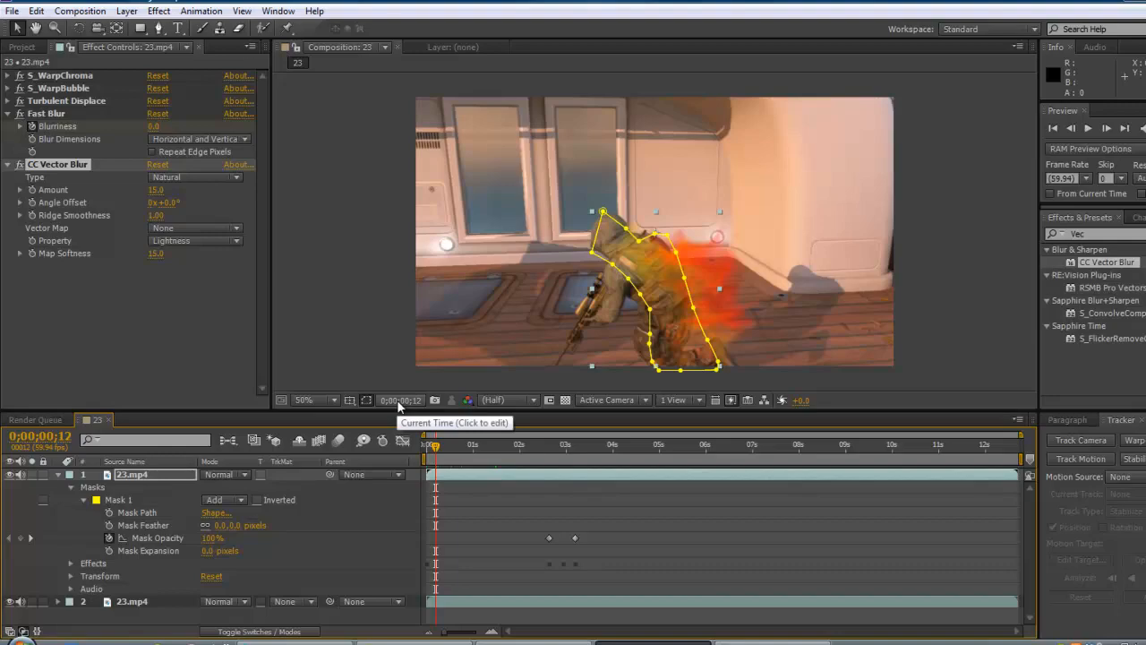
- Expand the S_WarpChroma settings and set Color1 to dark blue (00117B)
left_click(8, 113)
left_click(10, 81)
left_click(7, 76)
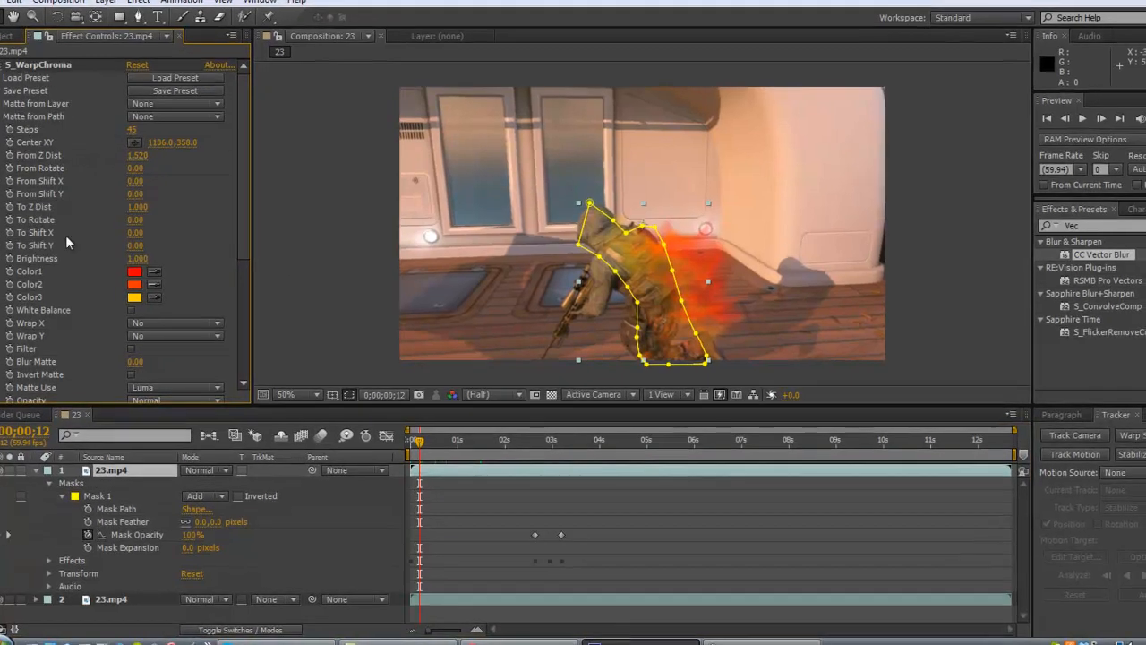
left_click(135, 270)
left_click_drag(585, 495, 621, 467)
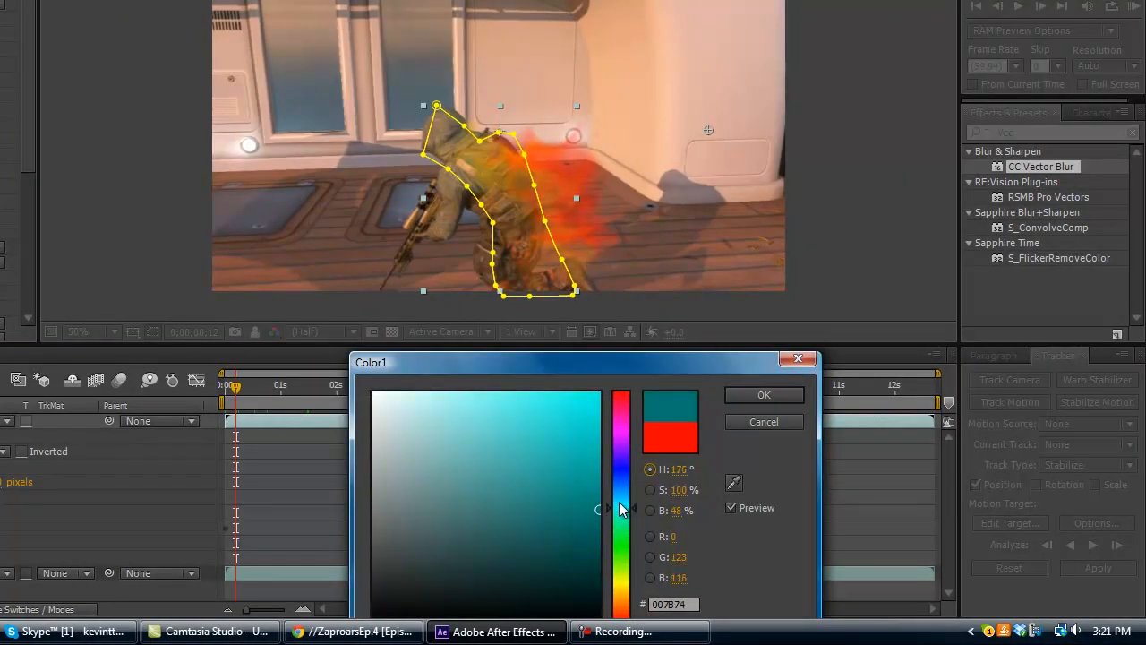
left_click(747, 397)
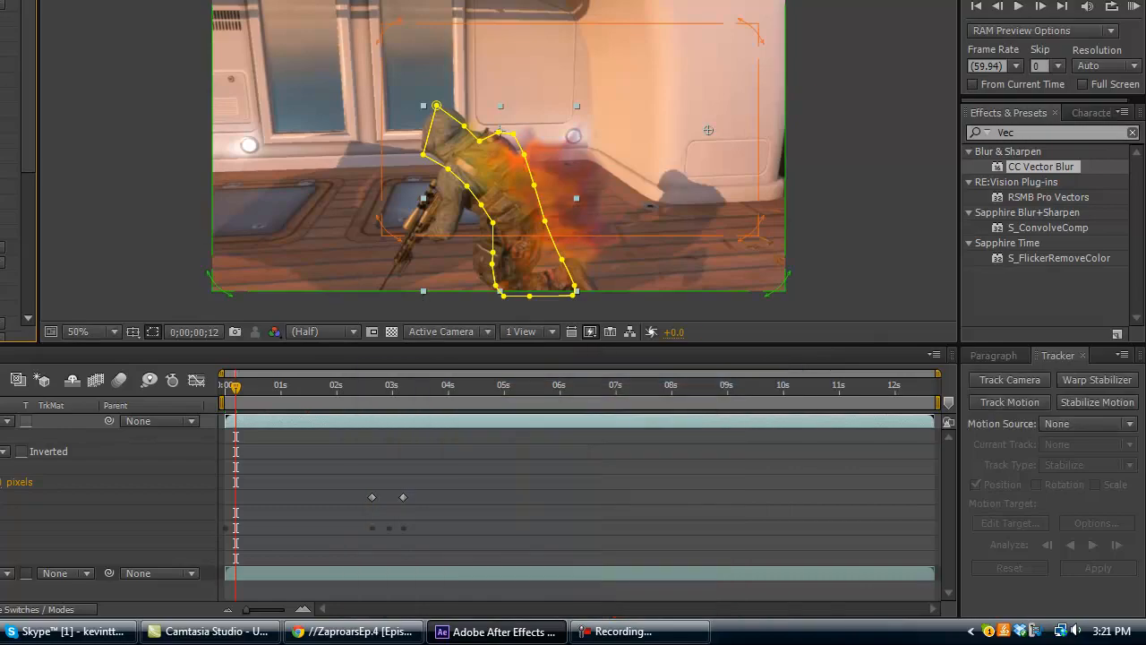
- Set the S_WarpChroma Color2 to blue (005AFF) and Color3 to cyan
left_click(625, 499)
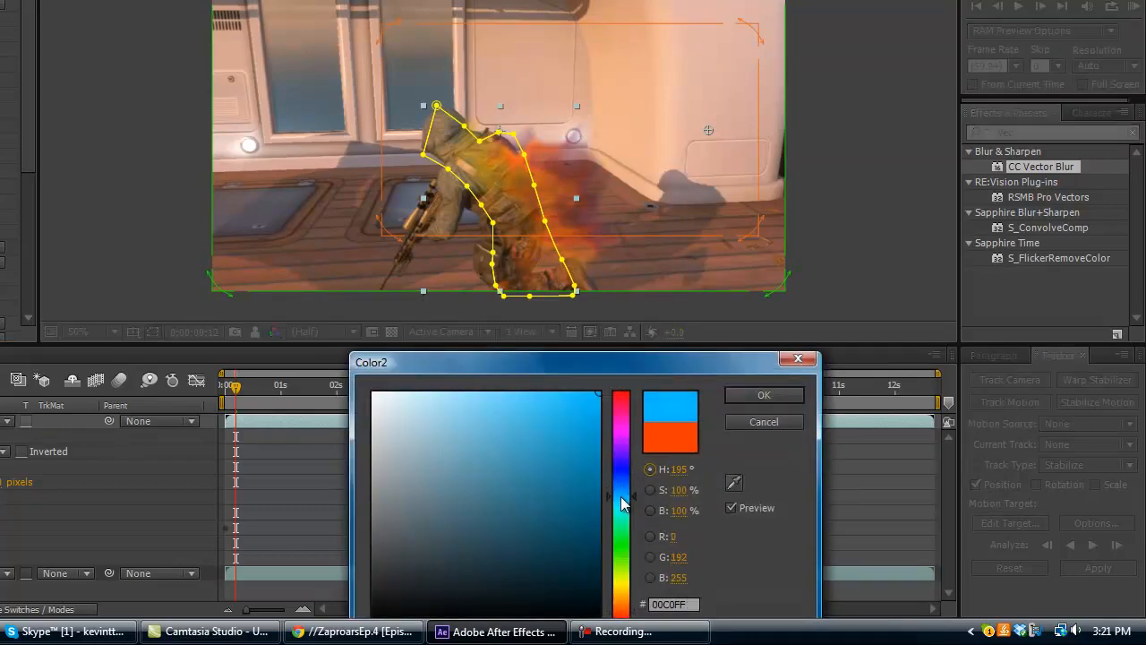
left_click_drag(624, 503, 624, 486)
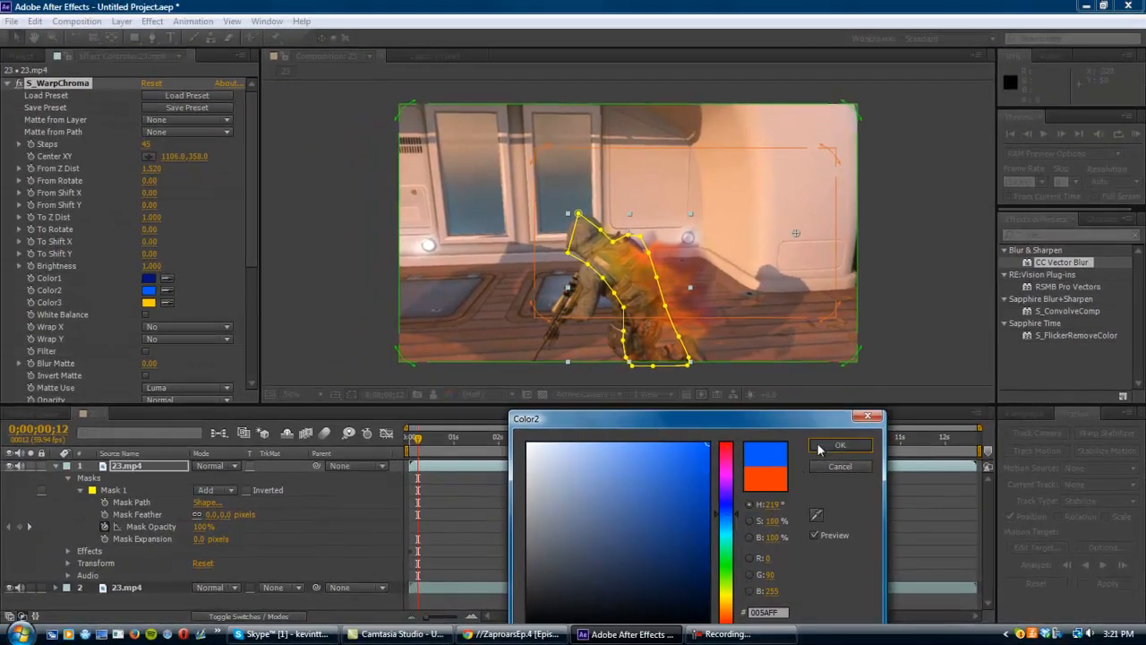
left_click(819, 446)
left_click(149, 302)
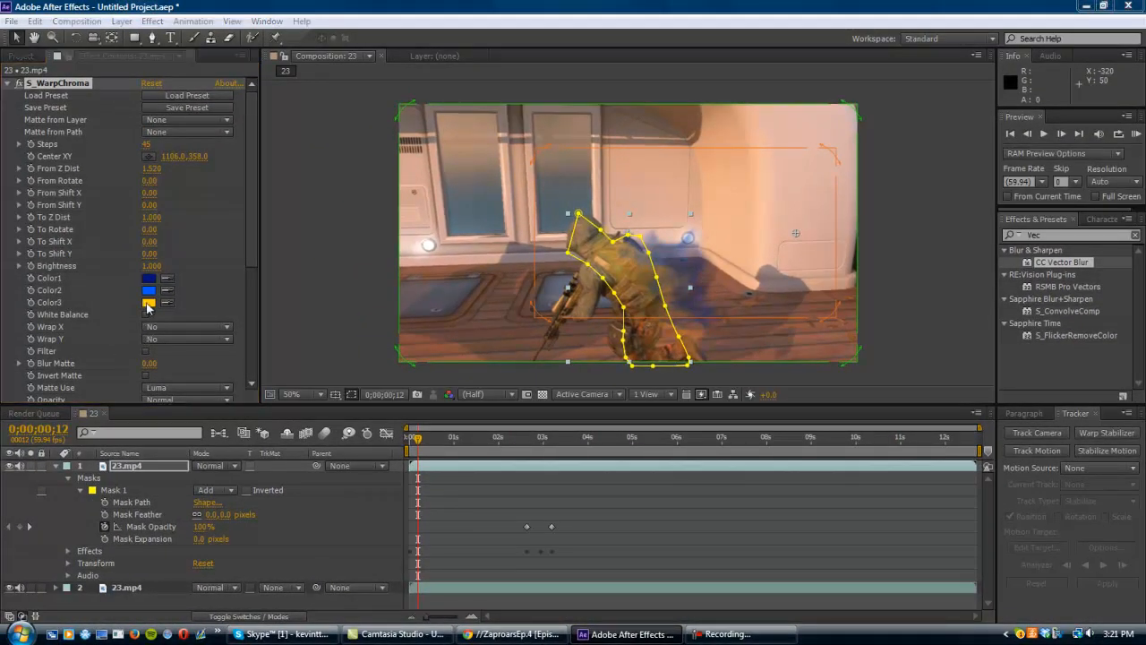
left_click(726, 539)
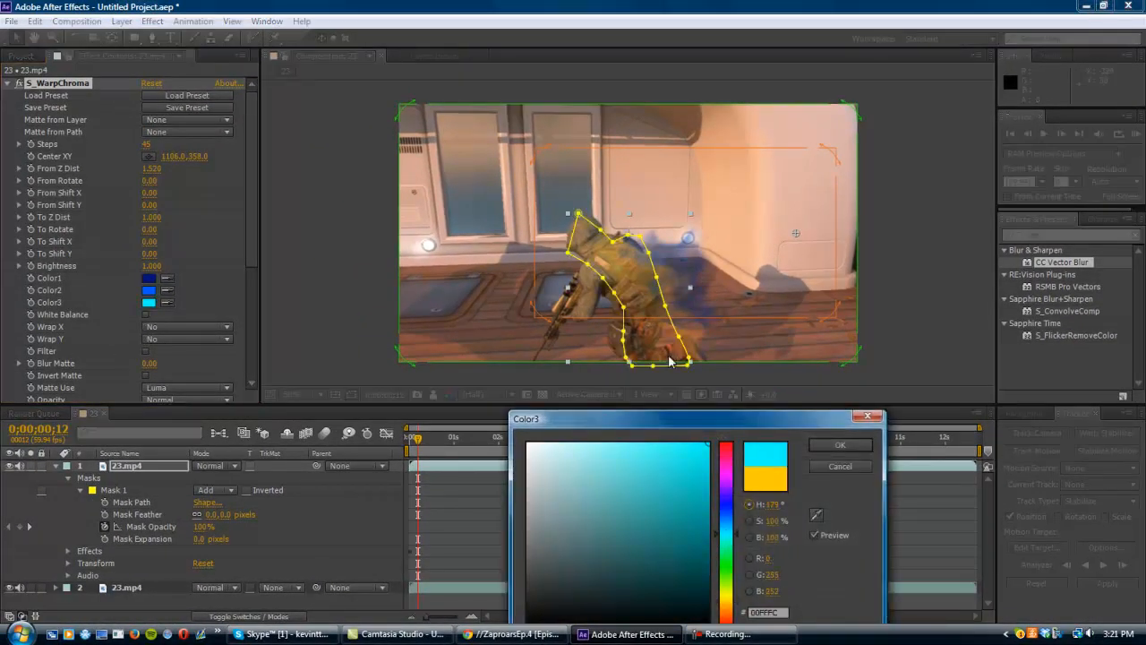
left_click(831, 448)
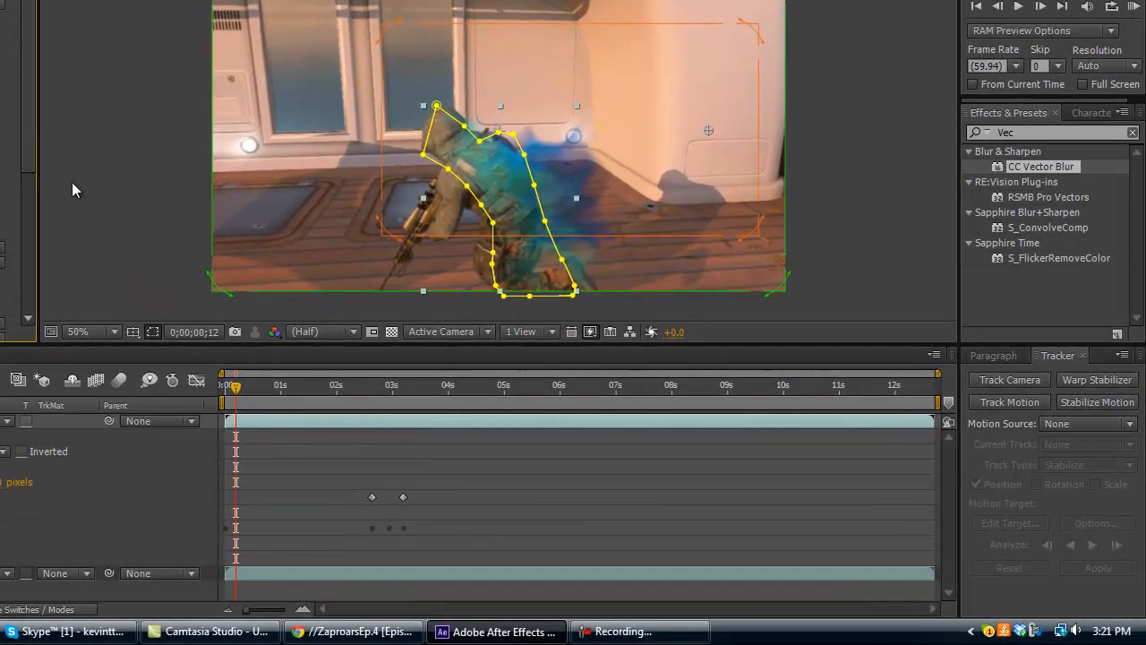
- Change the S_WarpChroma Color3 to orange and Color1 to dark red
left_click(1, 261)
left_click_drag(616, 535, 616, 605)
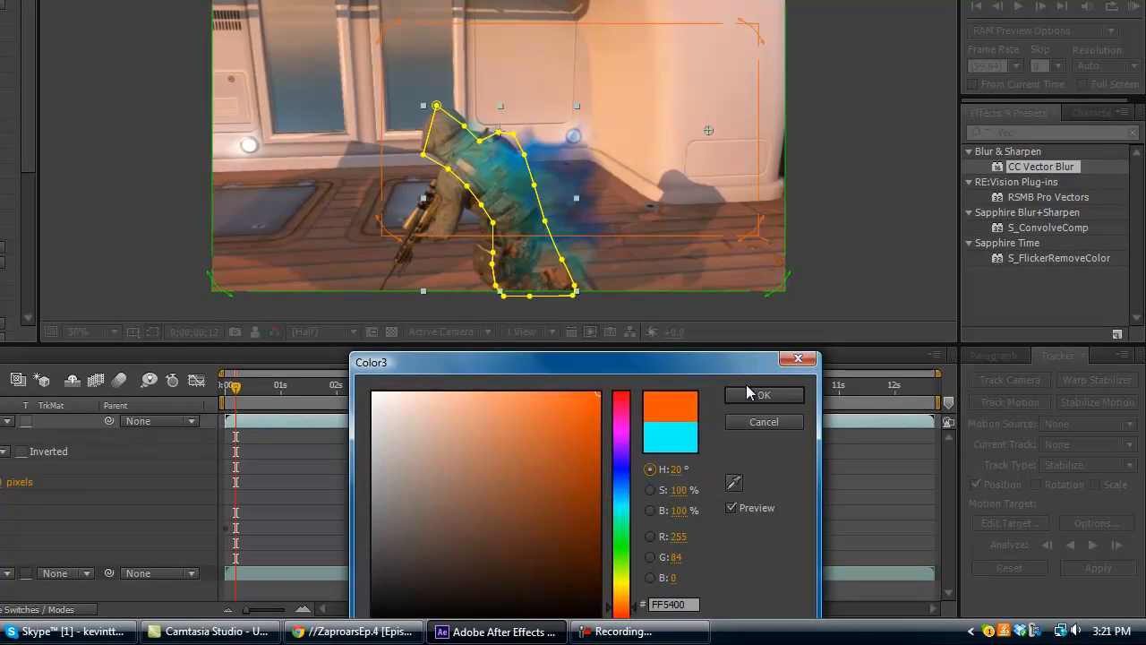
left_click(751, 394)
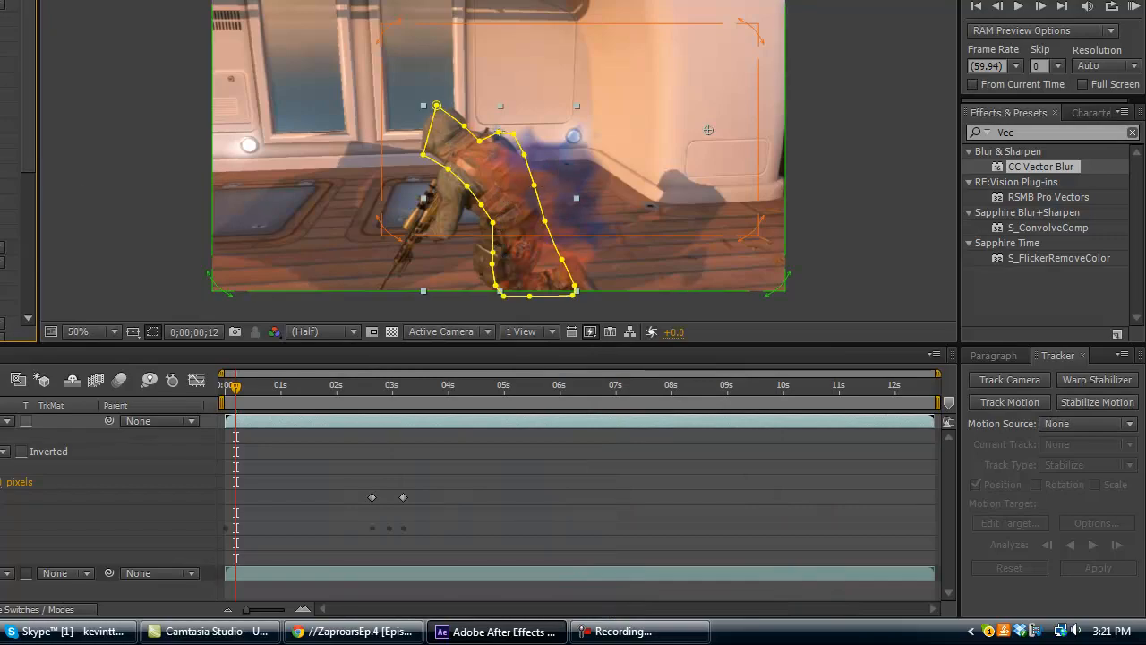
left_click(1, 247)
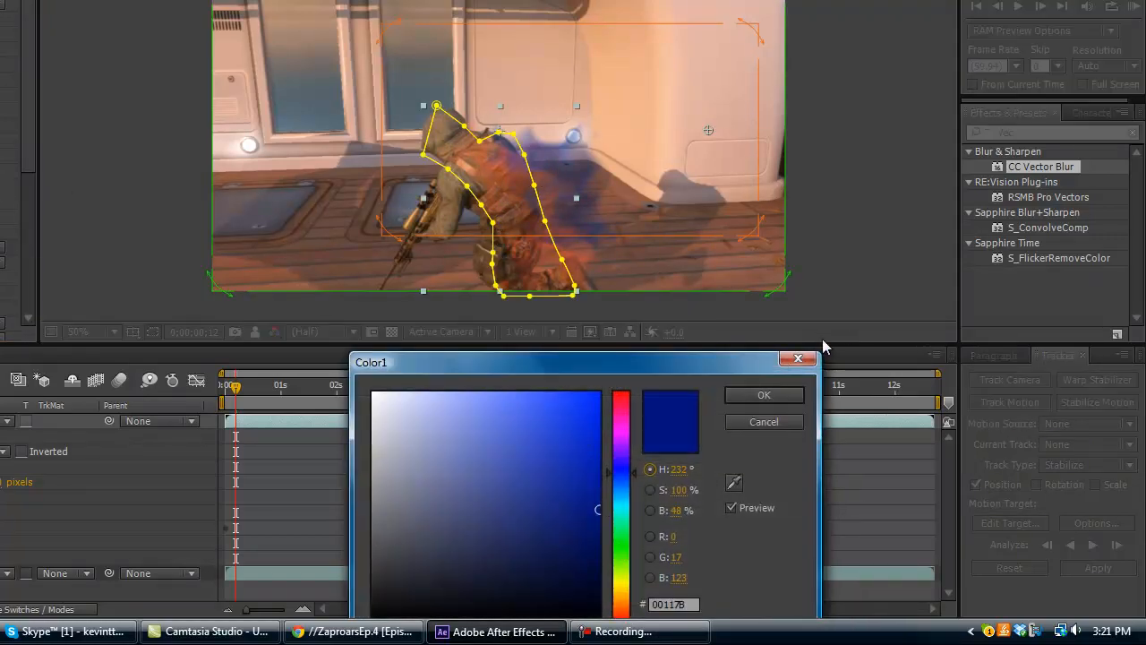
left_click_drag(620, 435, 621, 391)
left_click(755, 396)
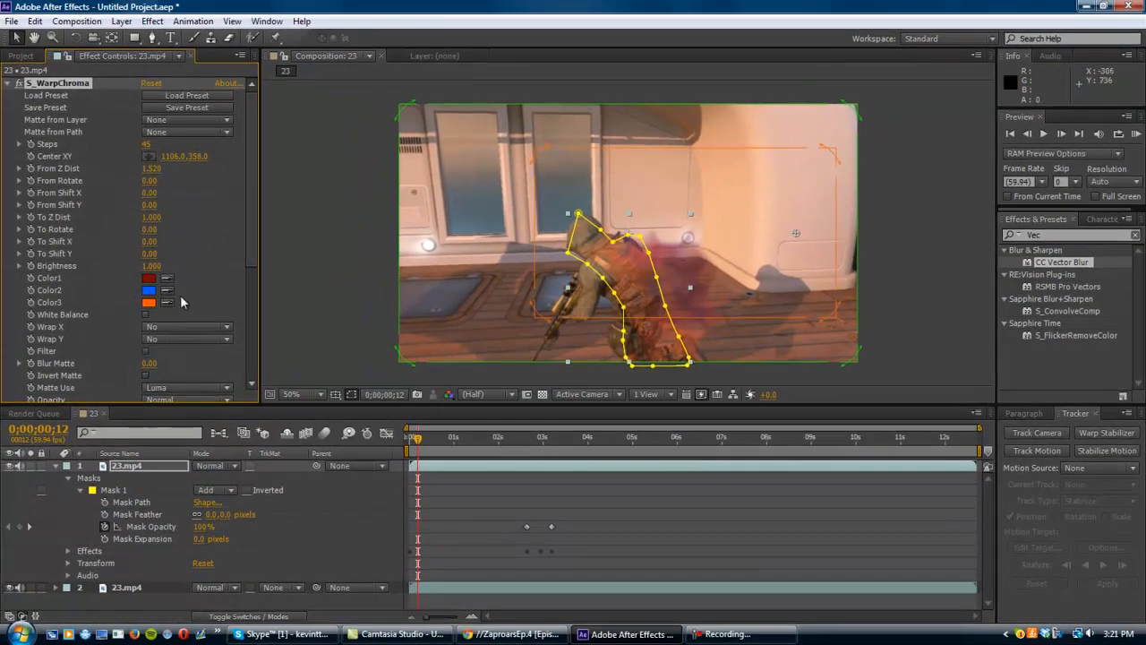
- Change the S_WarpChroma Color2 to green
left_click(150, 290)
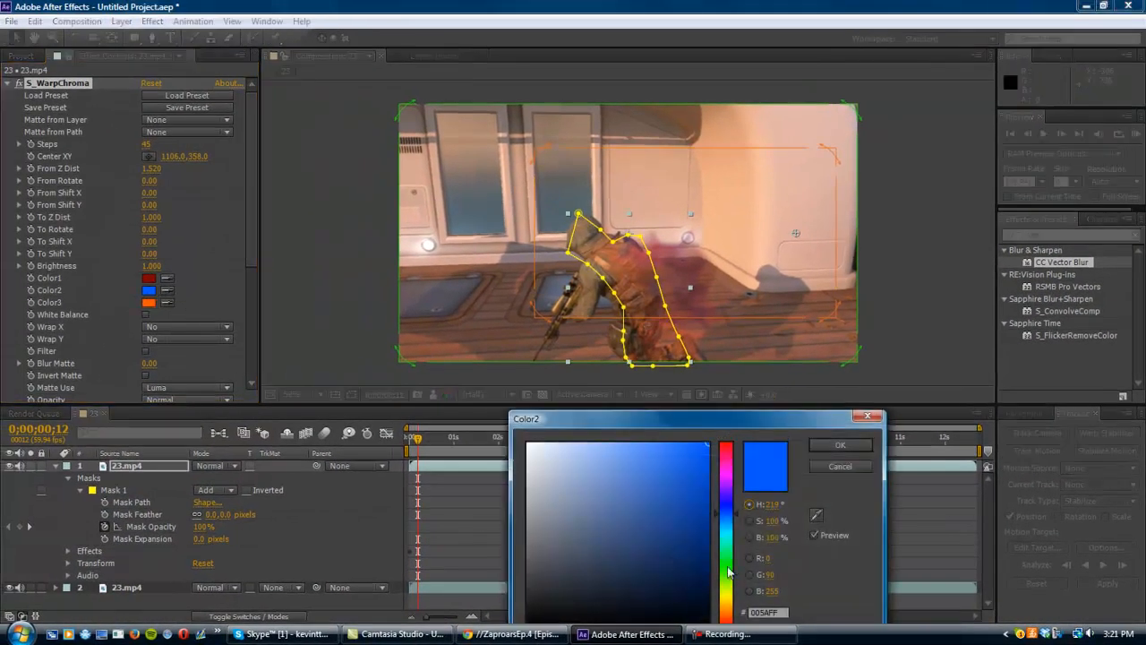
left_click(727, 568)
left_click(823, 448)
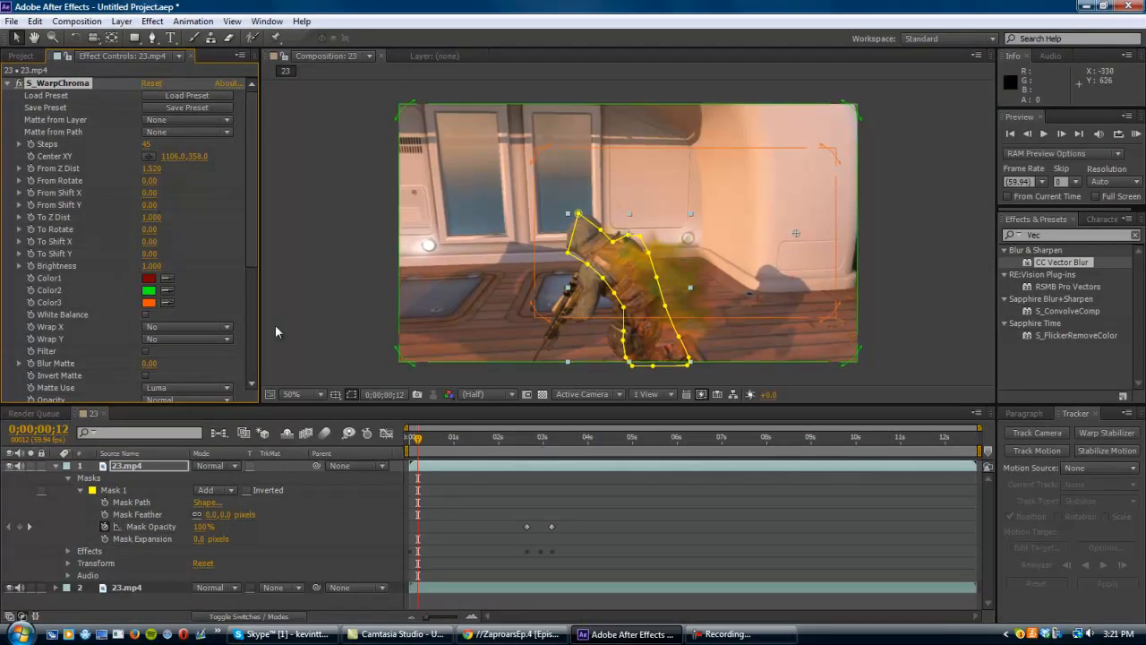
- Set the S_WarpChroma Color1 to bright red and Color2 to orange-red (FF1E00)
left_click(150, 284)
left_click(707, 445)
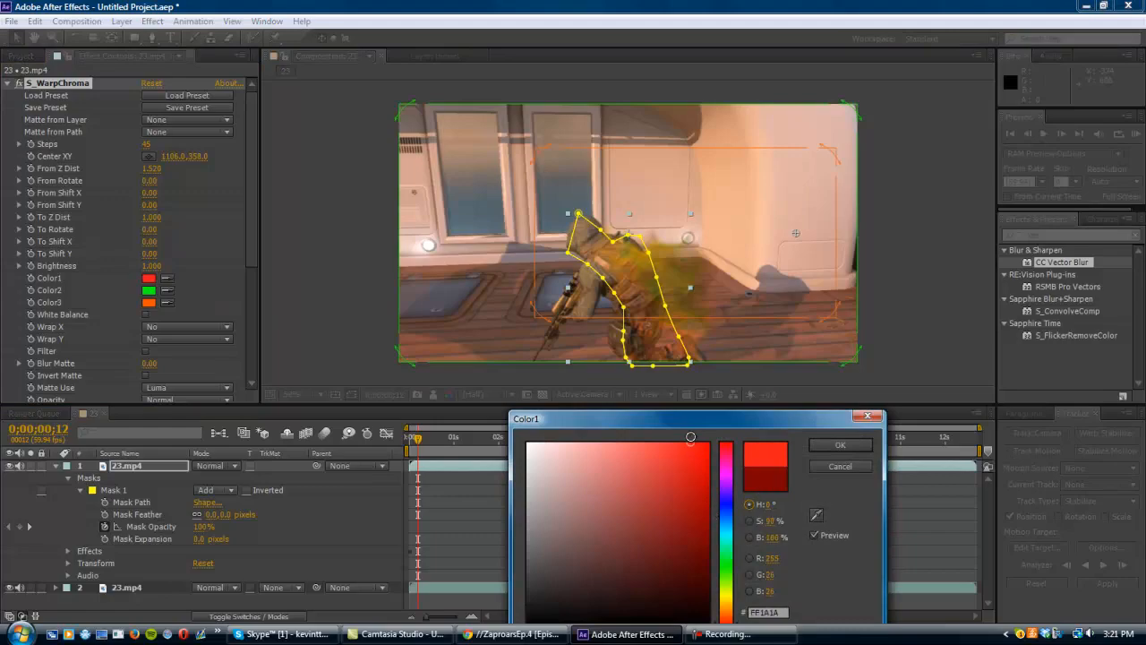
left_click(842, 445)
left_click(149, 290)
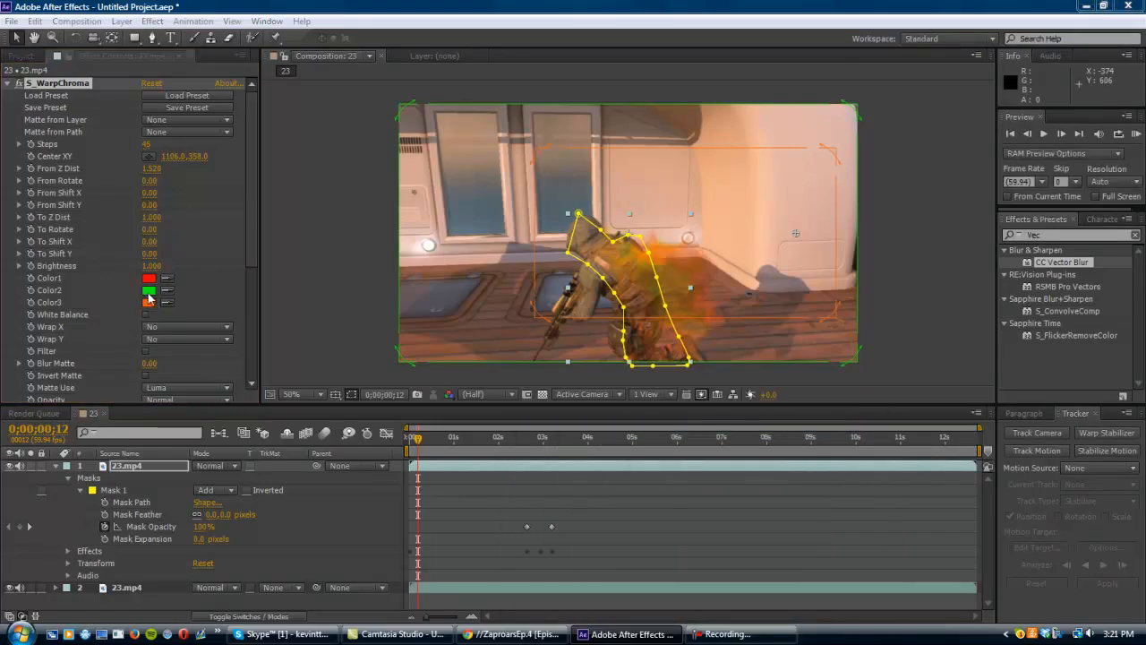
left_click(727, 622)
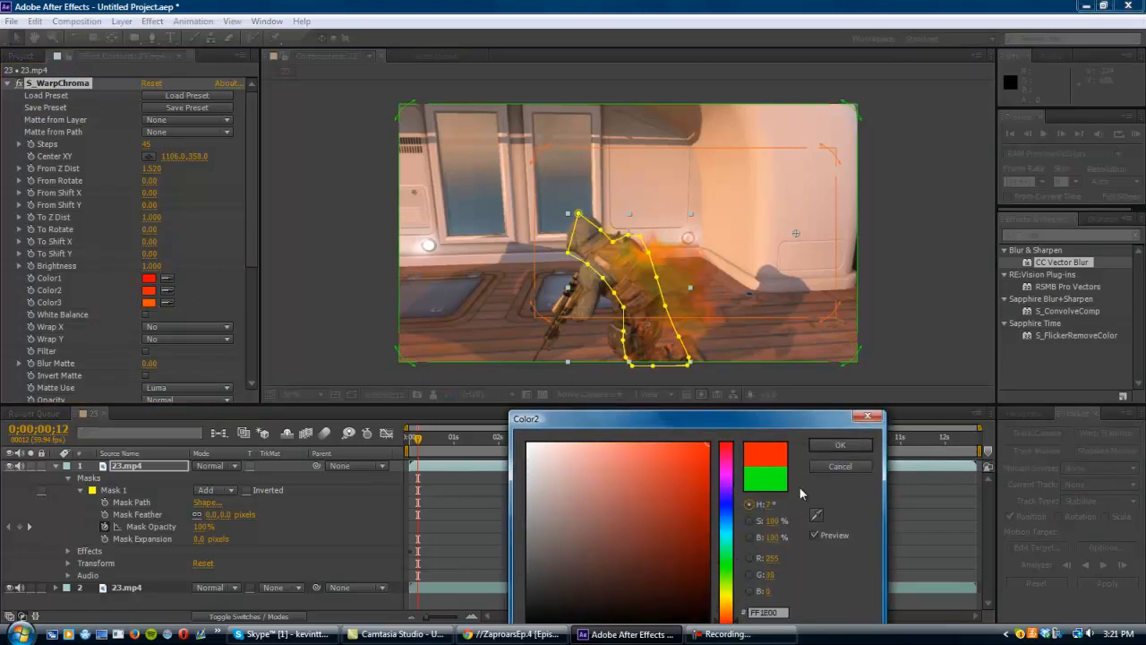
left_click(840, 445)
- Set the S_WarpChroma Color3 to yellow to complete the fire colours
left_click(149, 303)
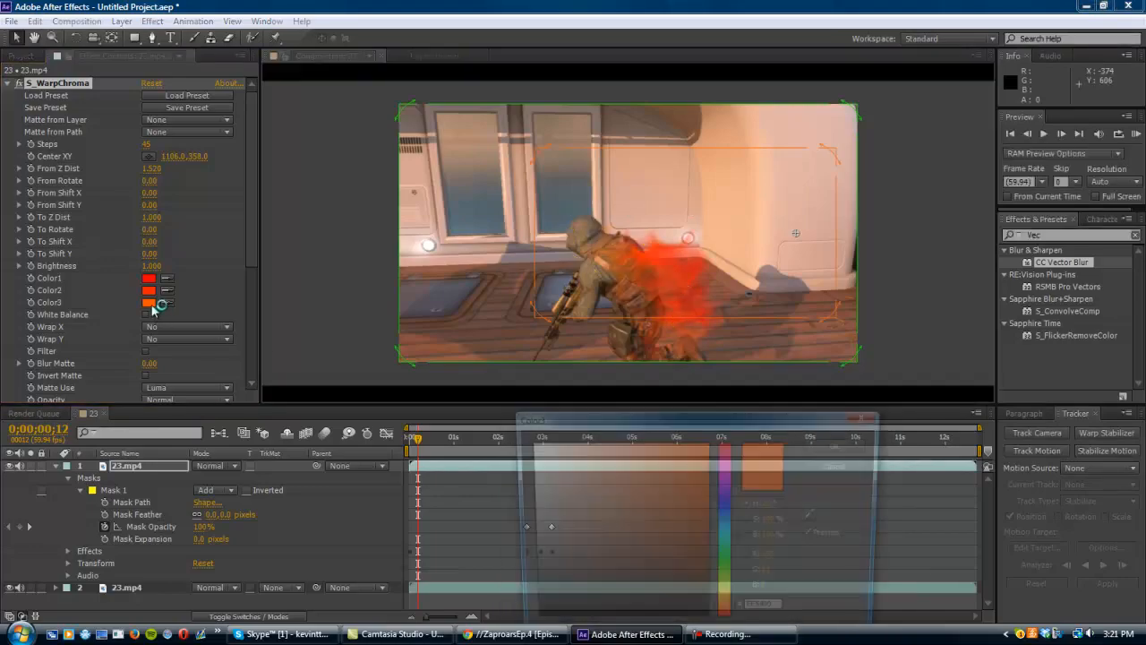
left_click_drag(729, 624, 728, 603)
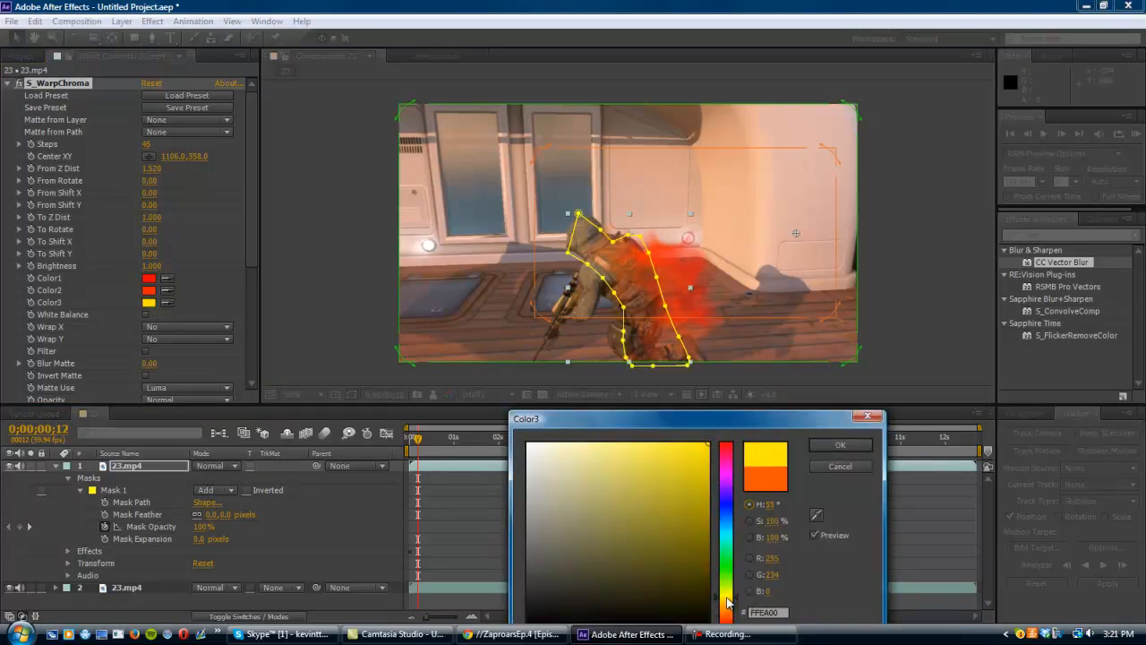
left_click(820, 447)
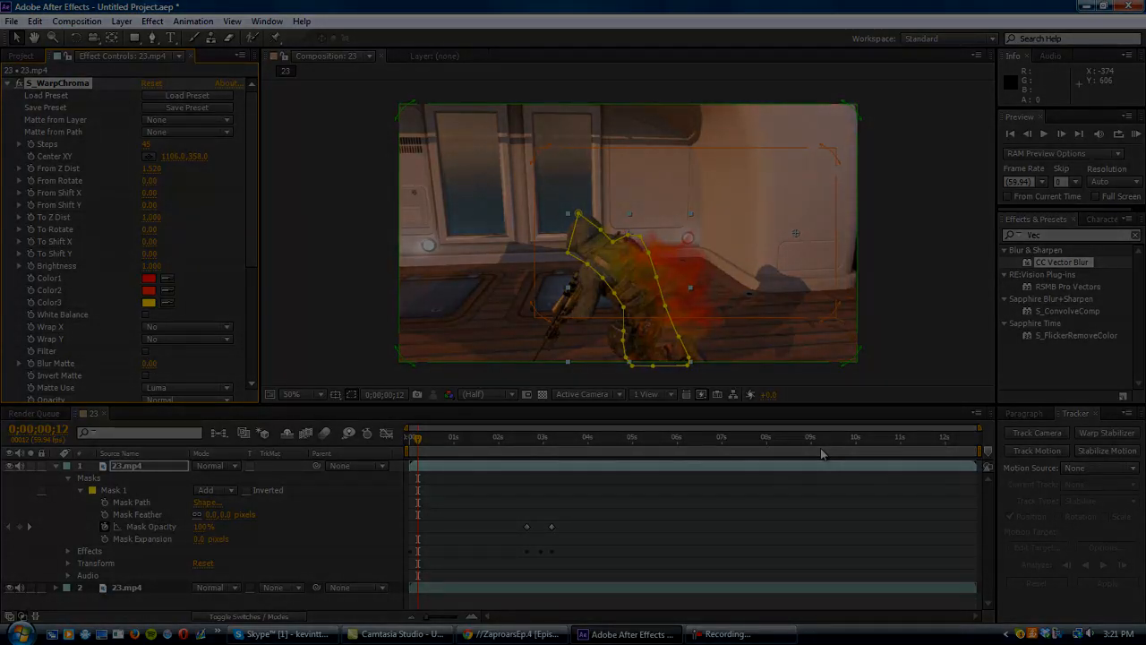
mouse_move(739, 634)
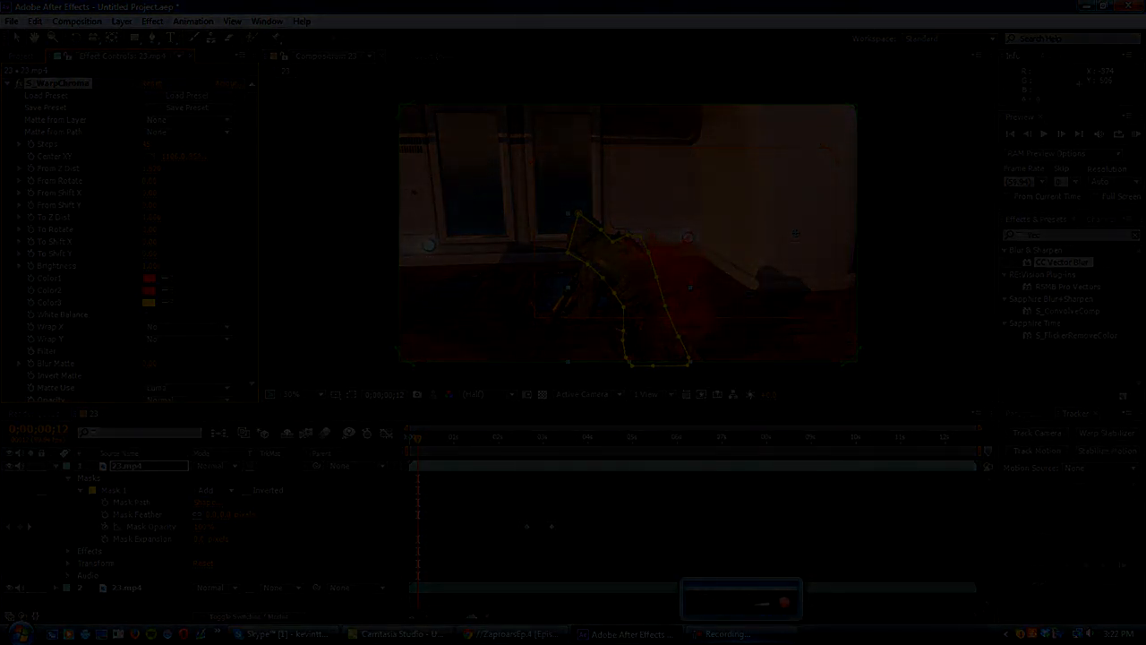